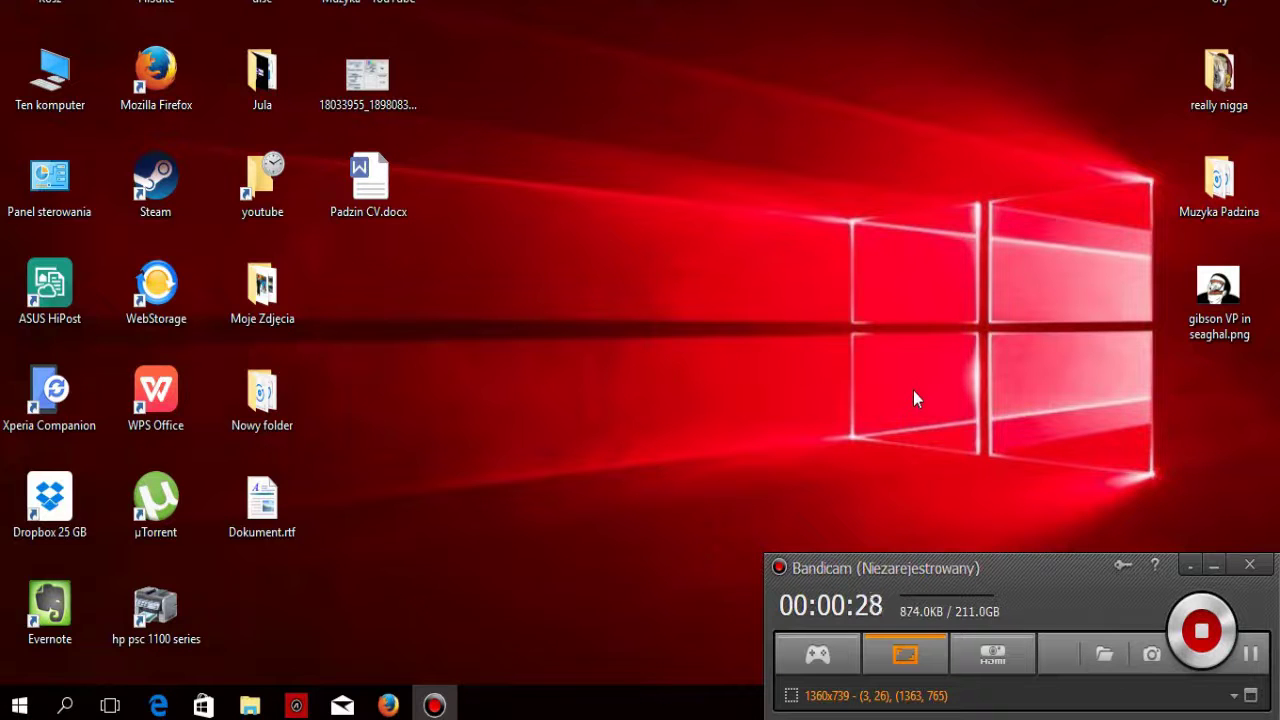
# Step: Switch to Firefox and search the web for bluestacks
pyautogui.click(381, 706)
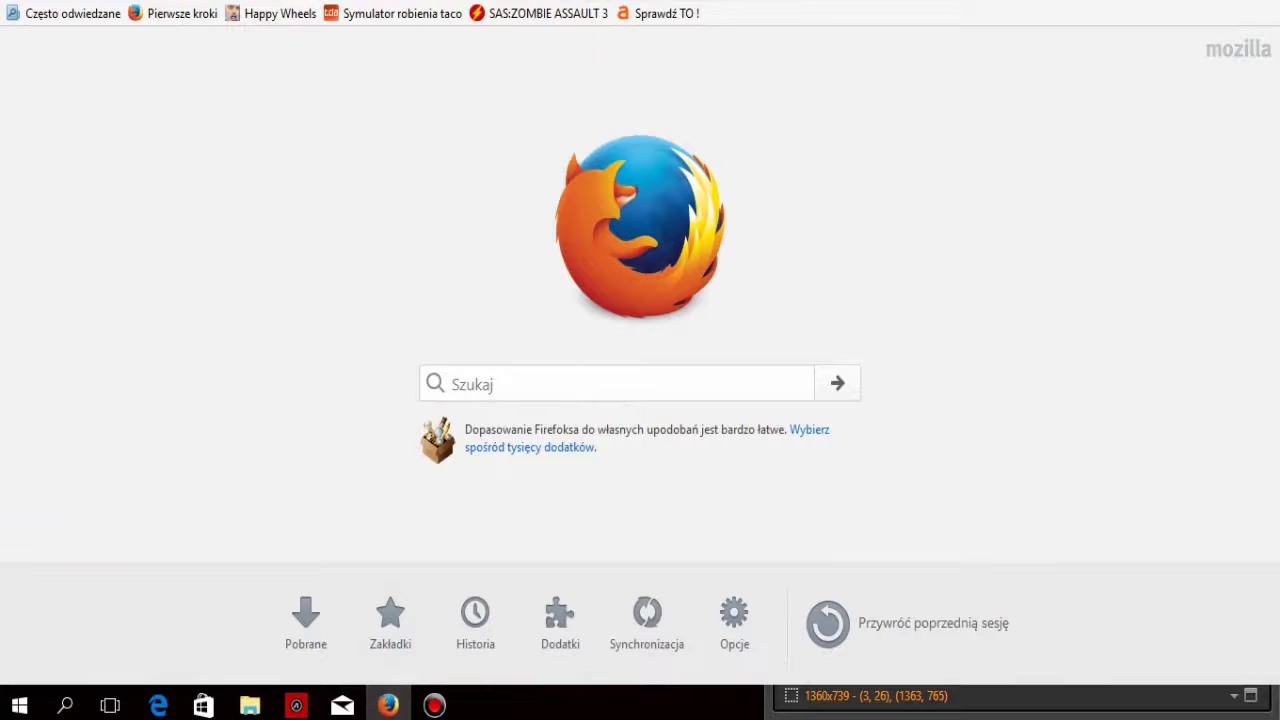
pyautogui.write('bluesta')
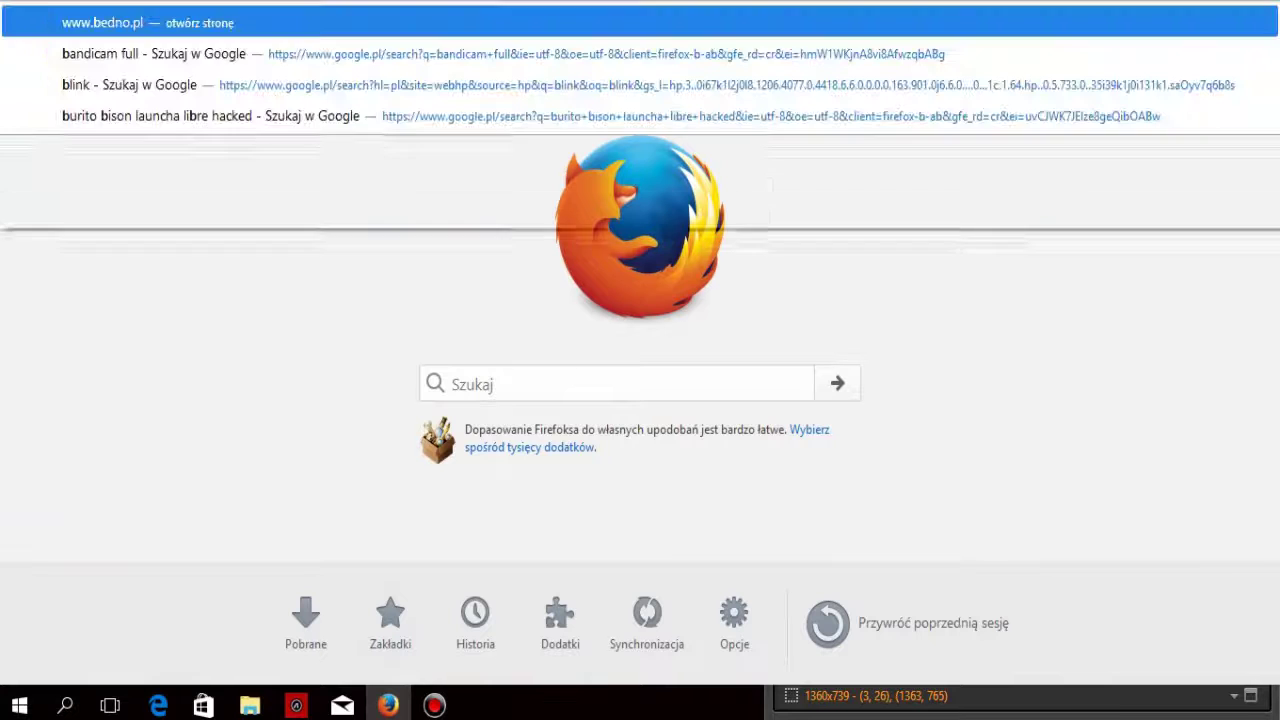
pyautogui.write('cks')
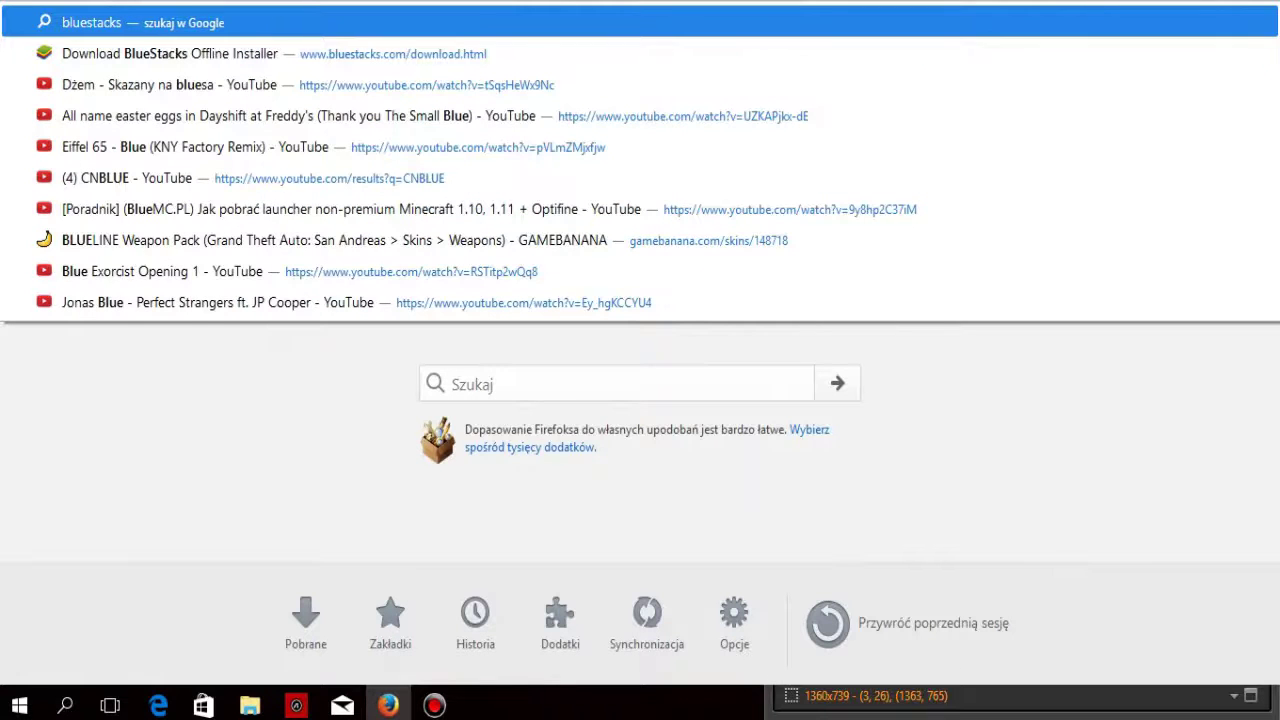
pyautogui.press('Return')
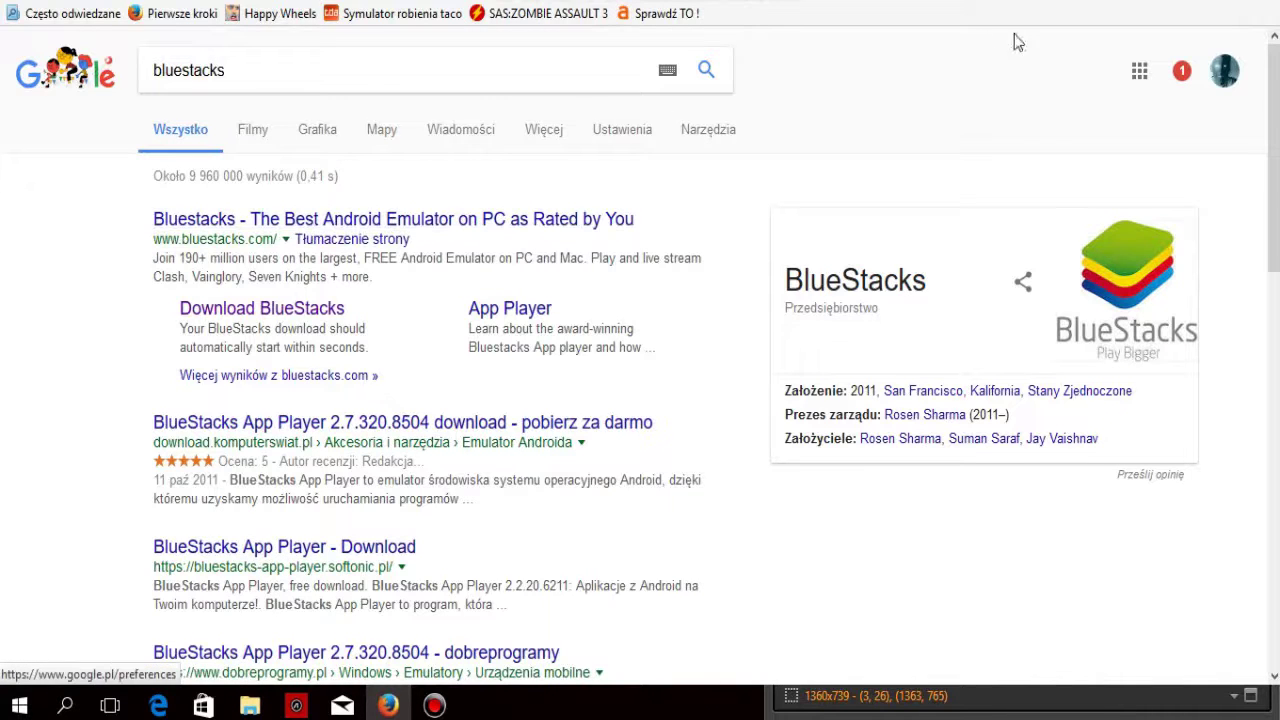
pyautogui.click(1182, 72)
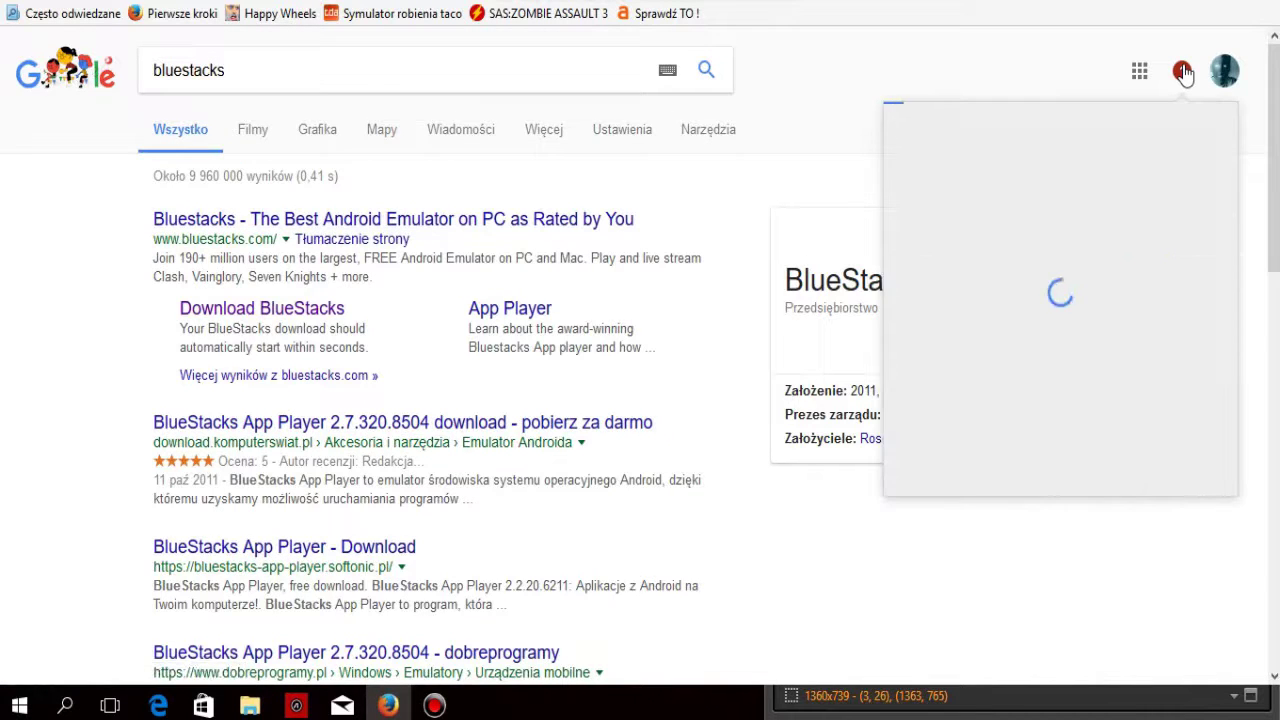
pyautogui.click(1182, 72)
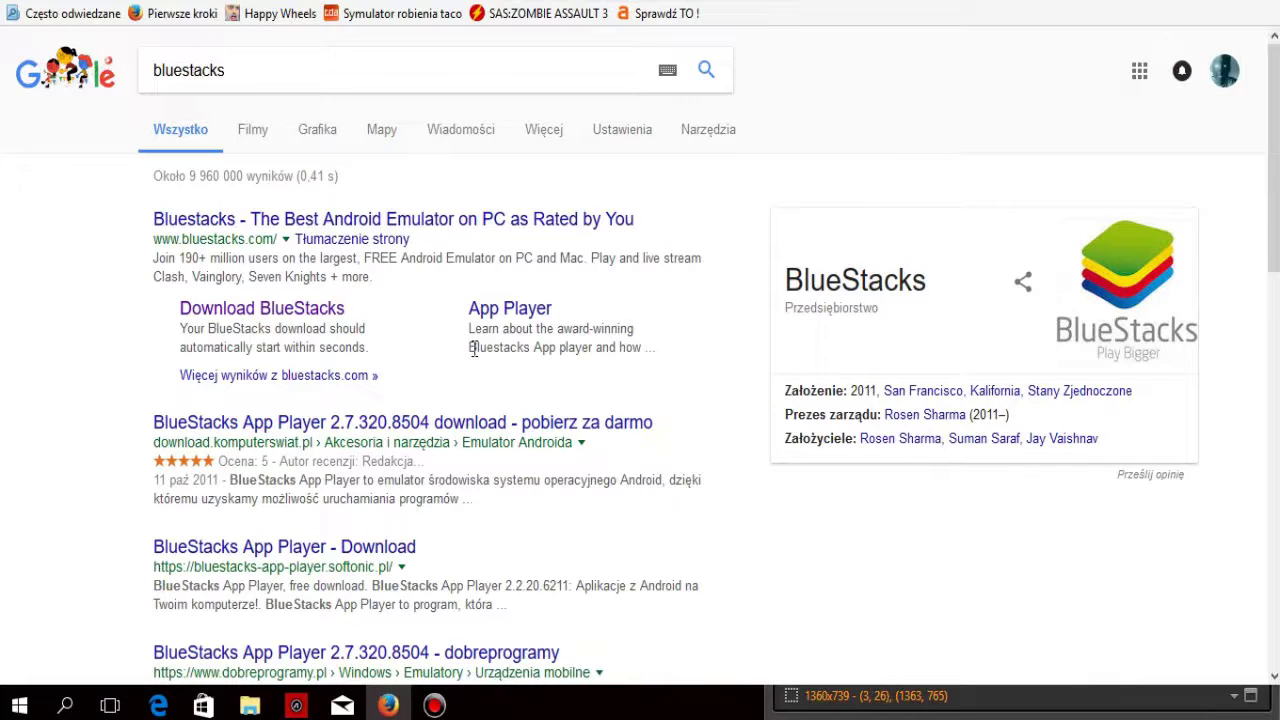
# Step: Open the official BlueStacks website from the search results and request the installer download
pyautogui.click(375, 224)
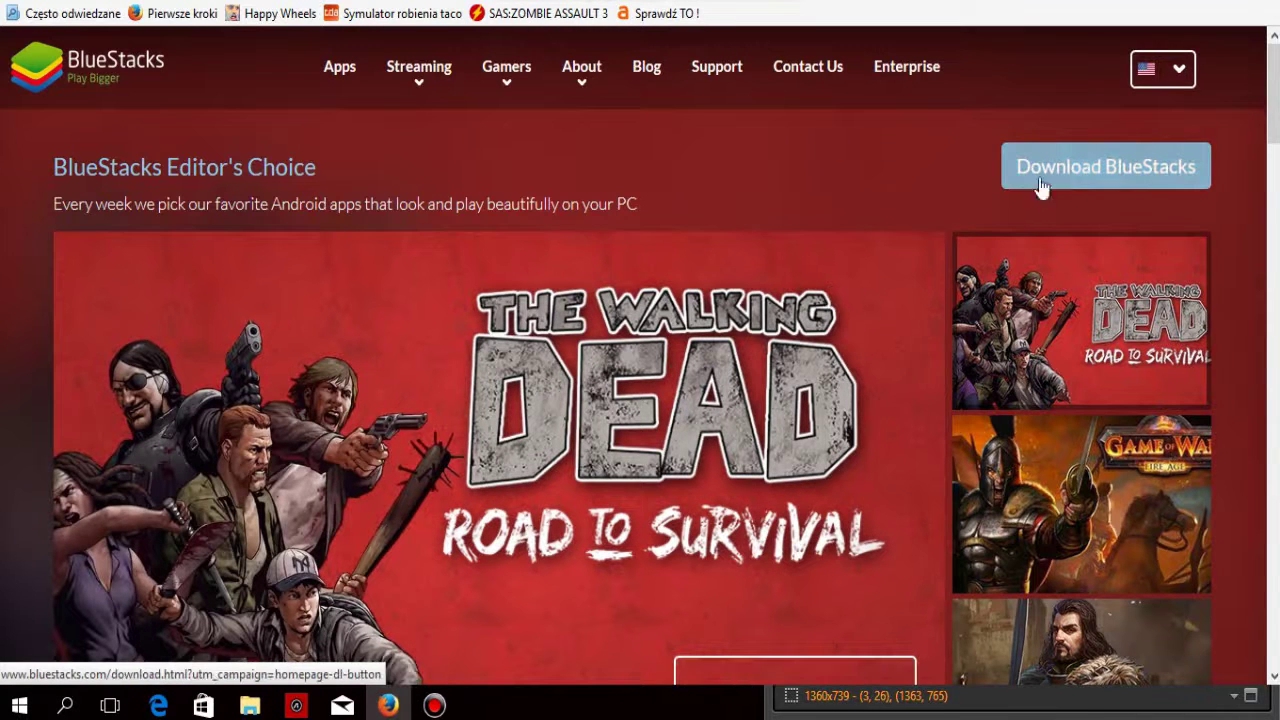
pyautogui.click(1078, 190)
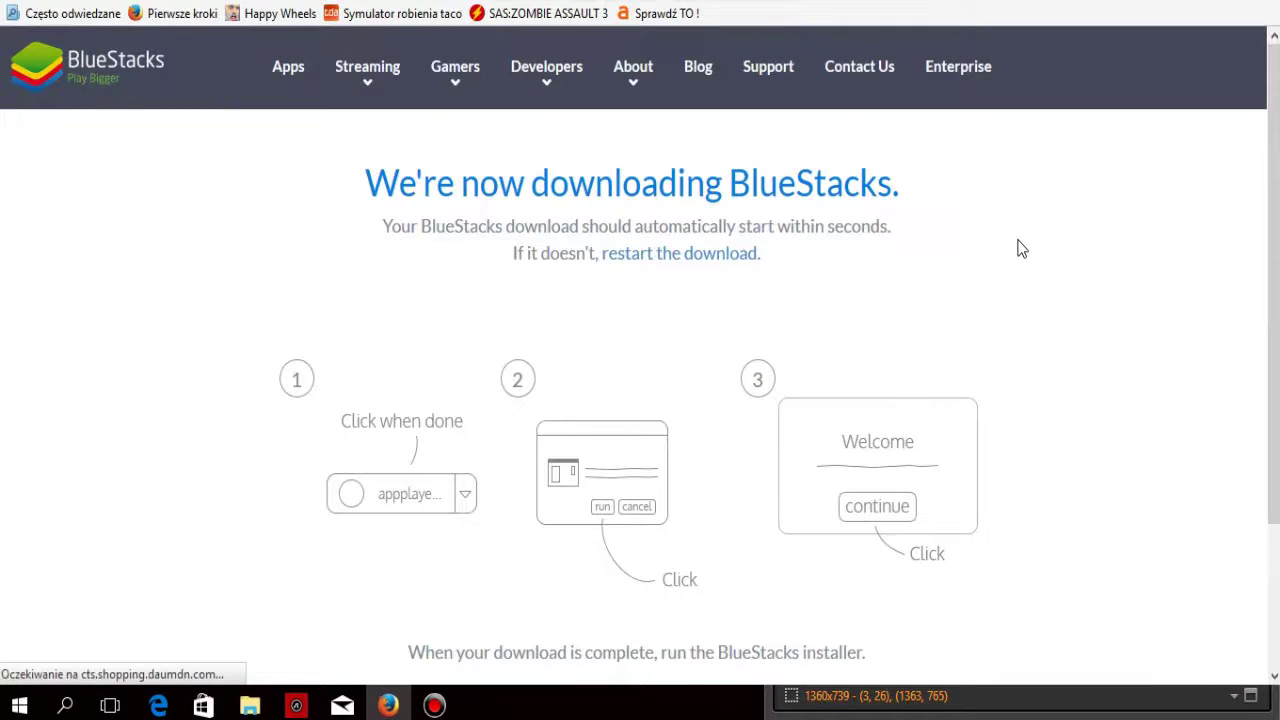
pyautogui.scroll(-3, 1022, 249)
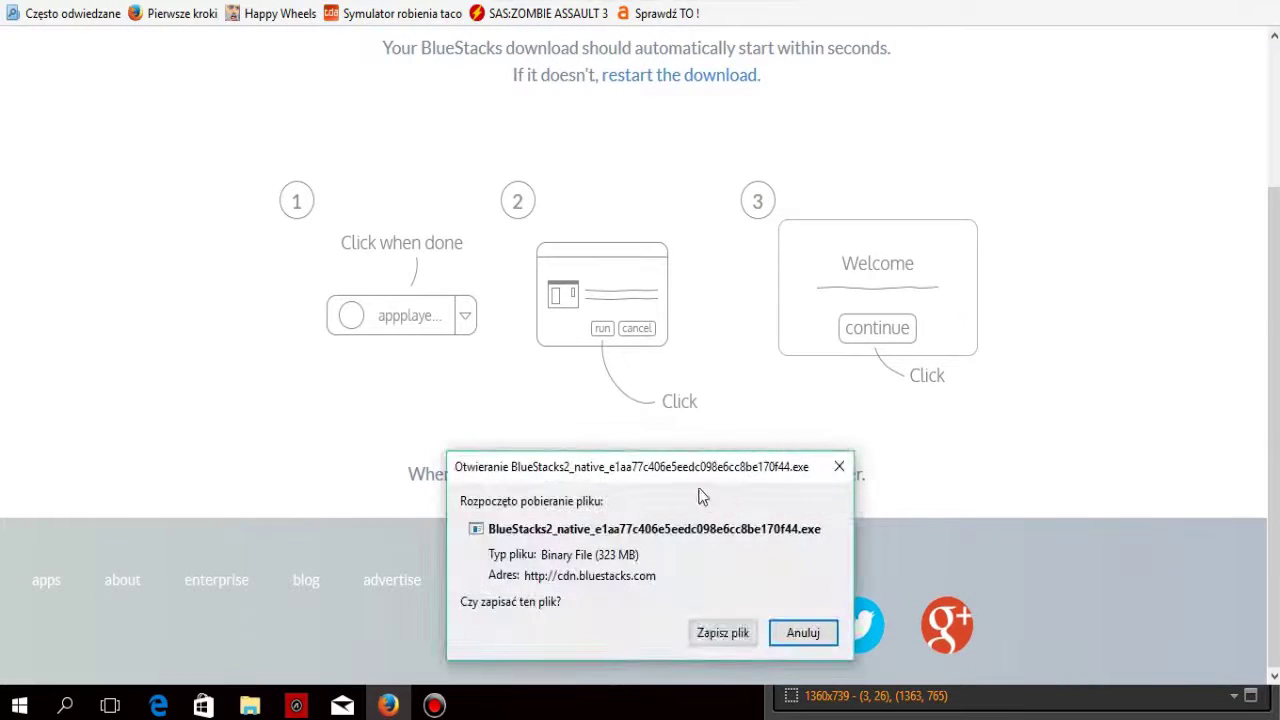
pyautogui.moveTo(684, 474); pyautogui.dragTo(766, 166)
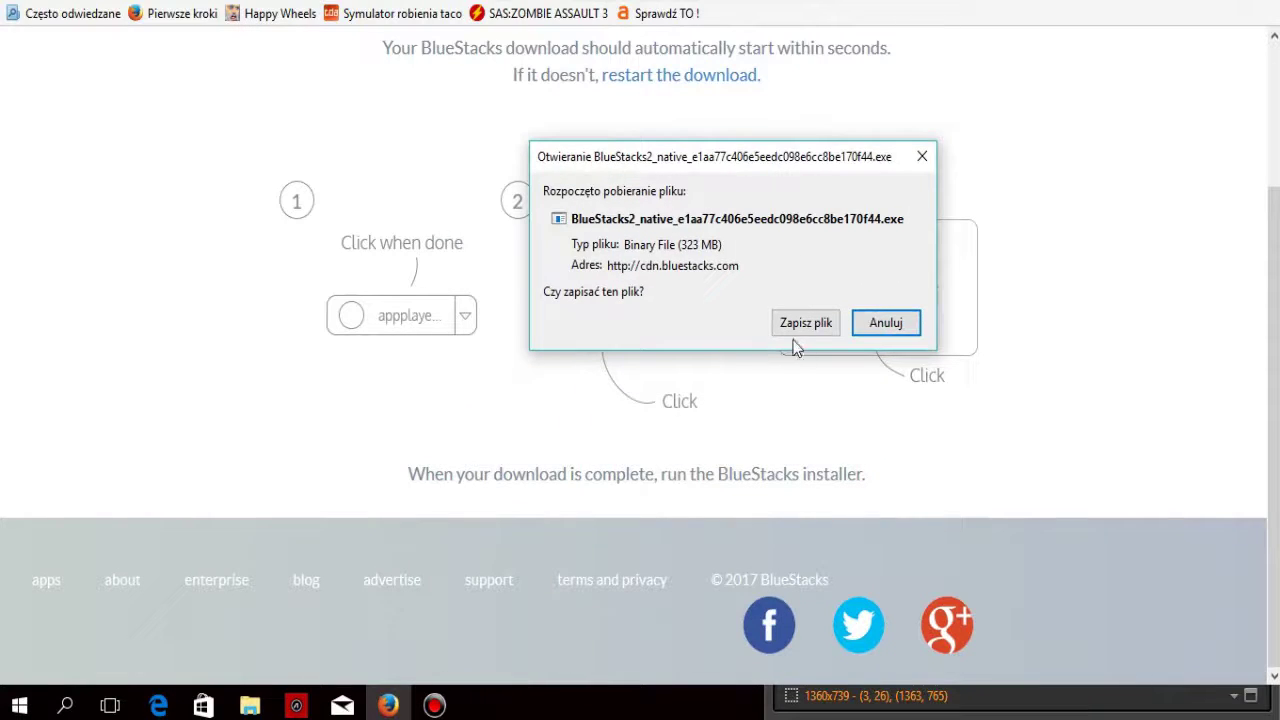
# Step: Cancel saving the BlueStacks installer and close the browser
pyautogui.click(884, 323)
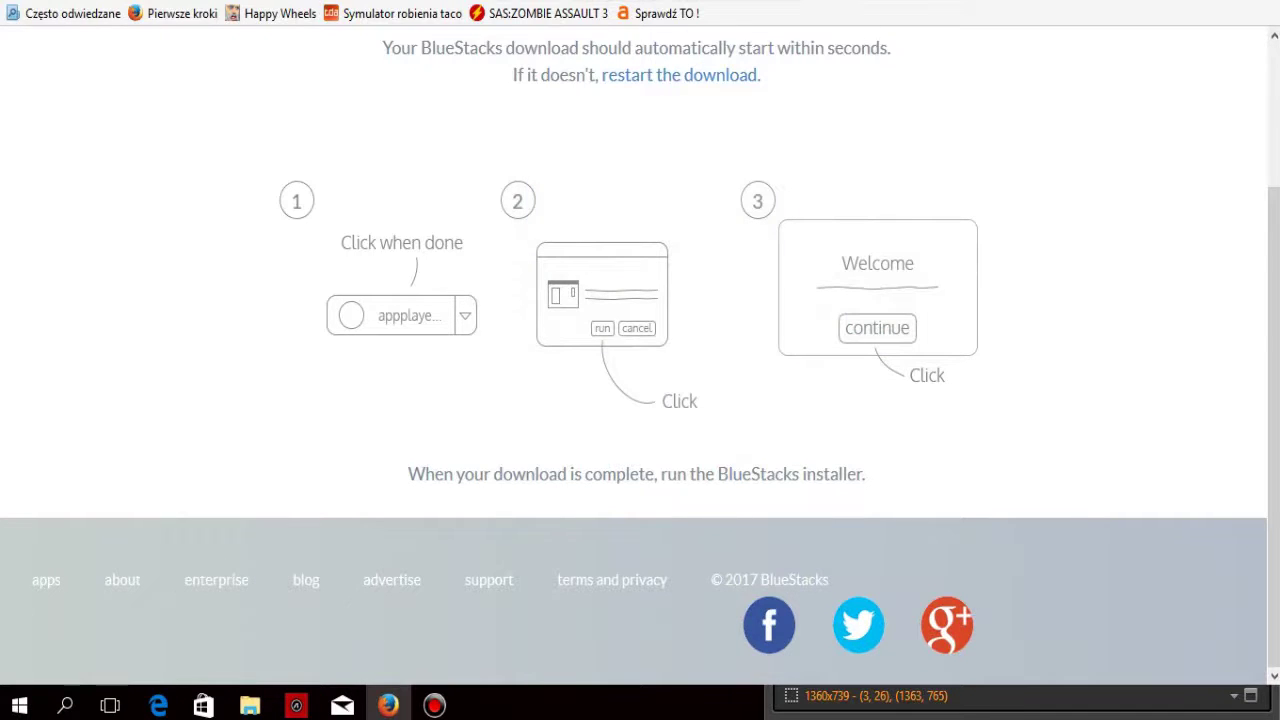
pyautogui.doubleClick(837, 14)
pyautogui.click(1226, 28)
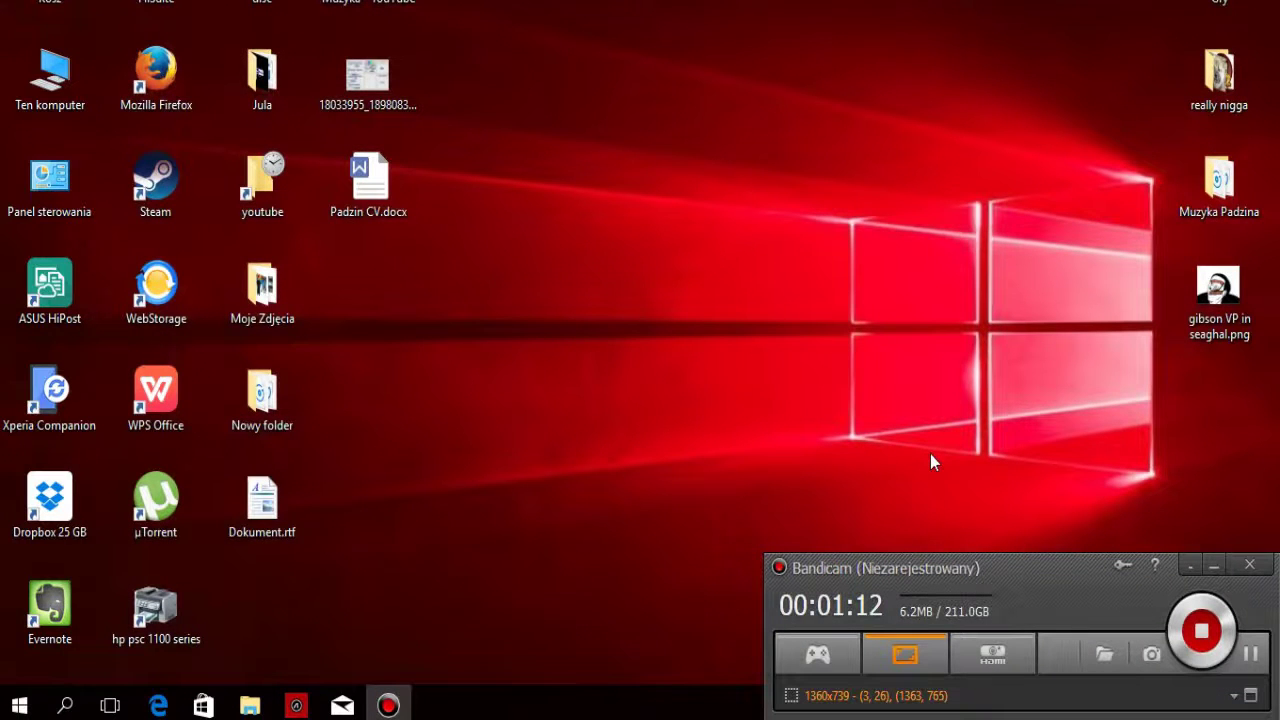
# Step: Move BlueStacks2_native.exe out of the Recycle Bin onto the desktop and close the bin's window
pyautogui.doubleClick(55, 3)
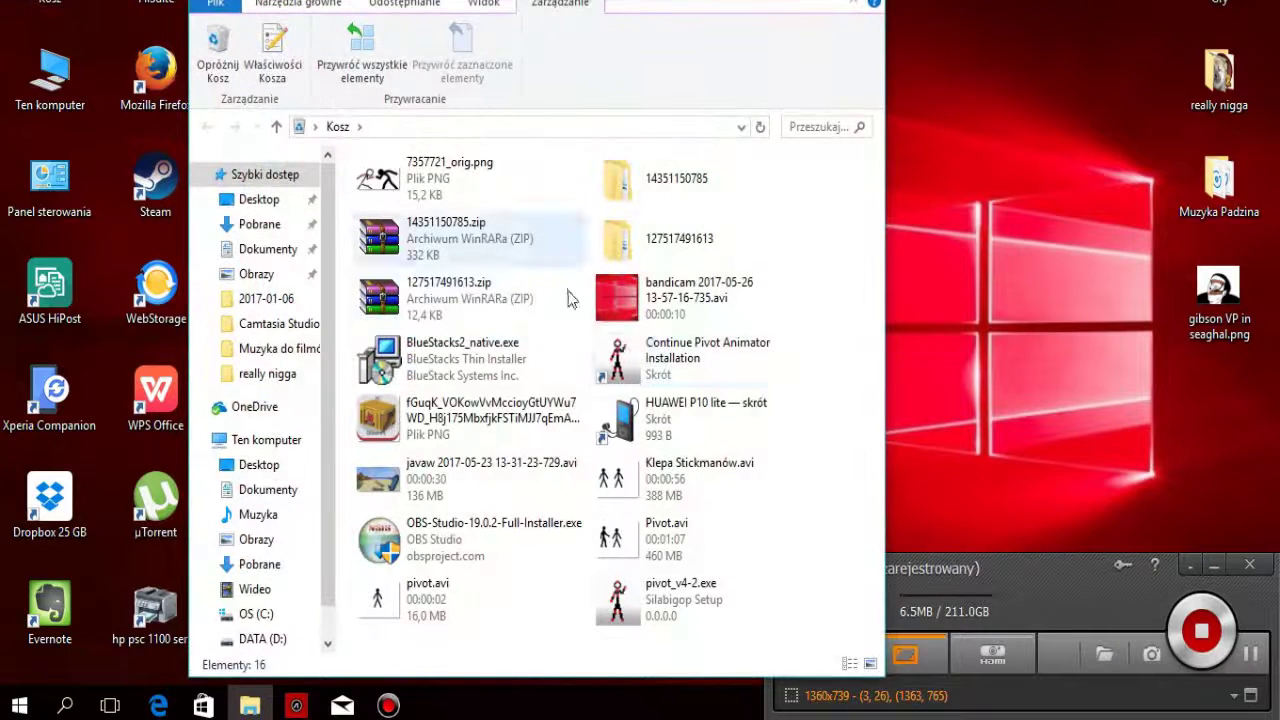
pyautogui.moveTo(560, 345); pyautogui.dragTo(630, 415)
pyautogui.hotkey('alt', 'F4')
# Step: Try to run the BlueStacks installer from the desktop, and return the file to the Recycle Bin
pyautogui.doubleClick(628, 417)
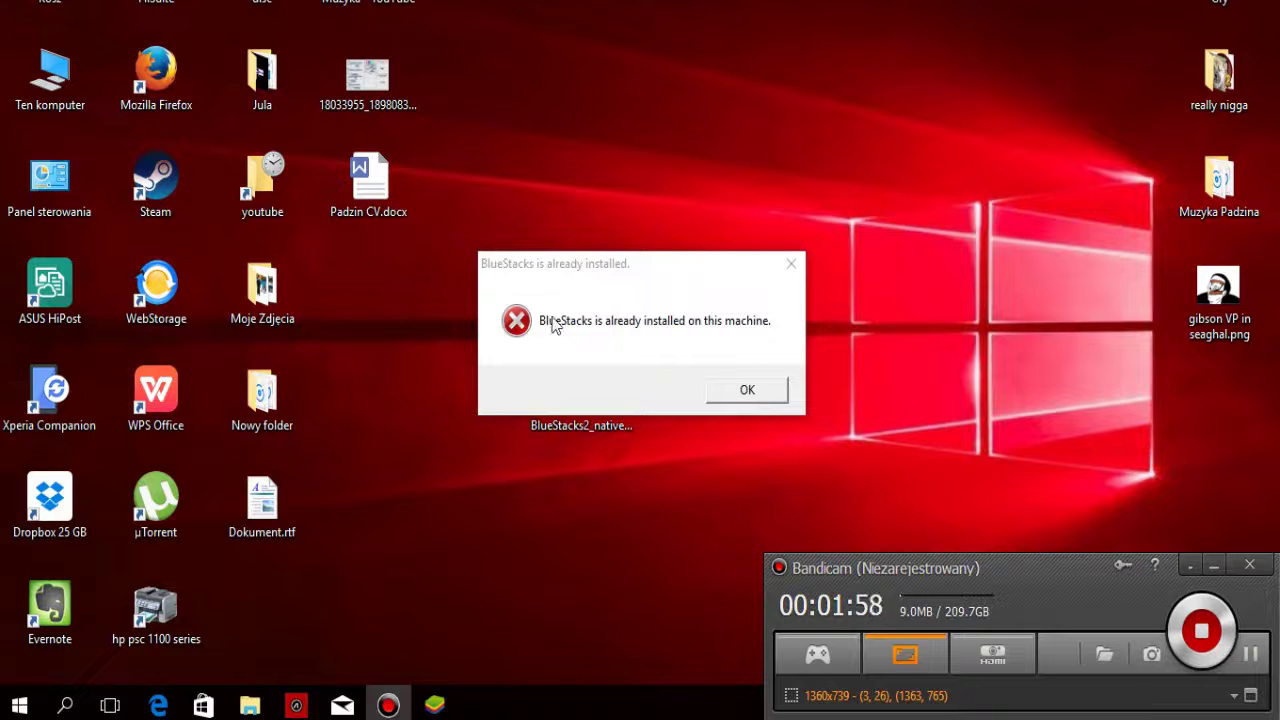
pyautogui.click(748, 392)
pyautogui.moveTo(570, 427); pyautogui.dragTo(50, 12)
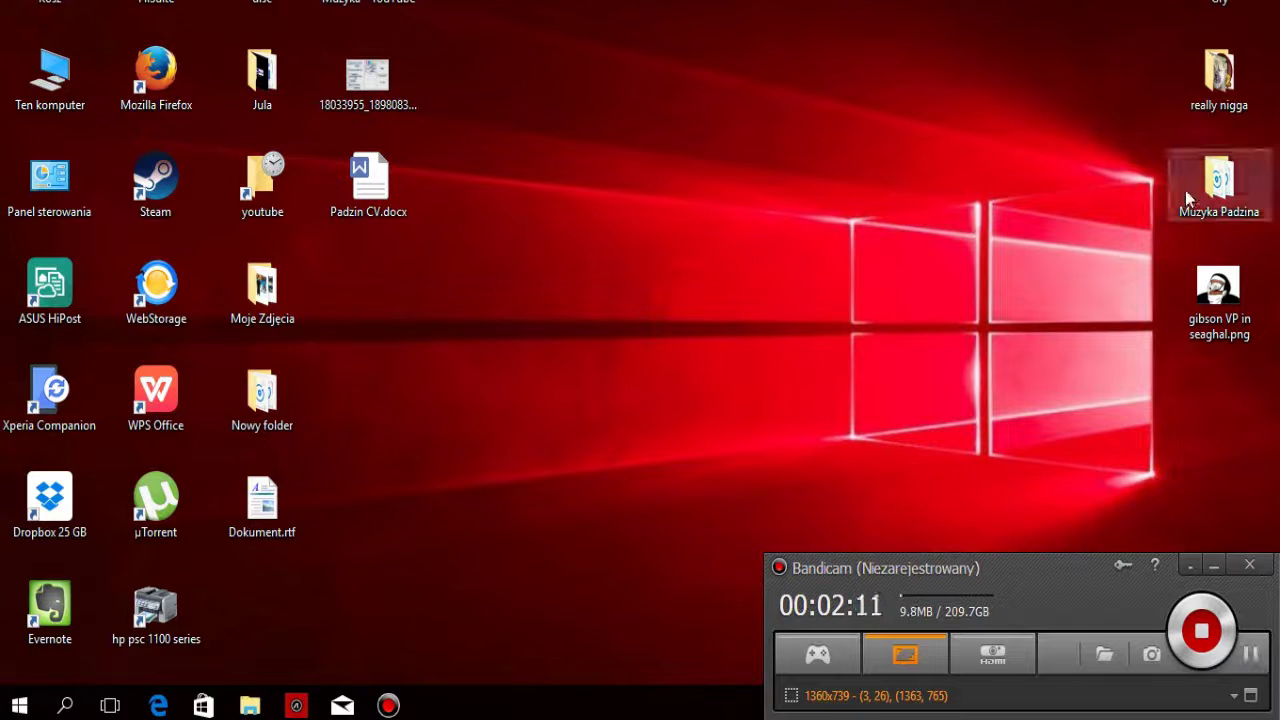
# Step: Launch BlueStacks from its shortcut in the Programy Do Nagrywania folder and move its window higher on the desktop
pyautogui.doubleClick(1218, 75)
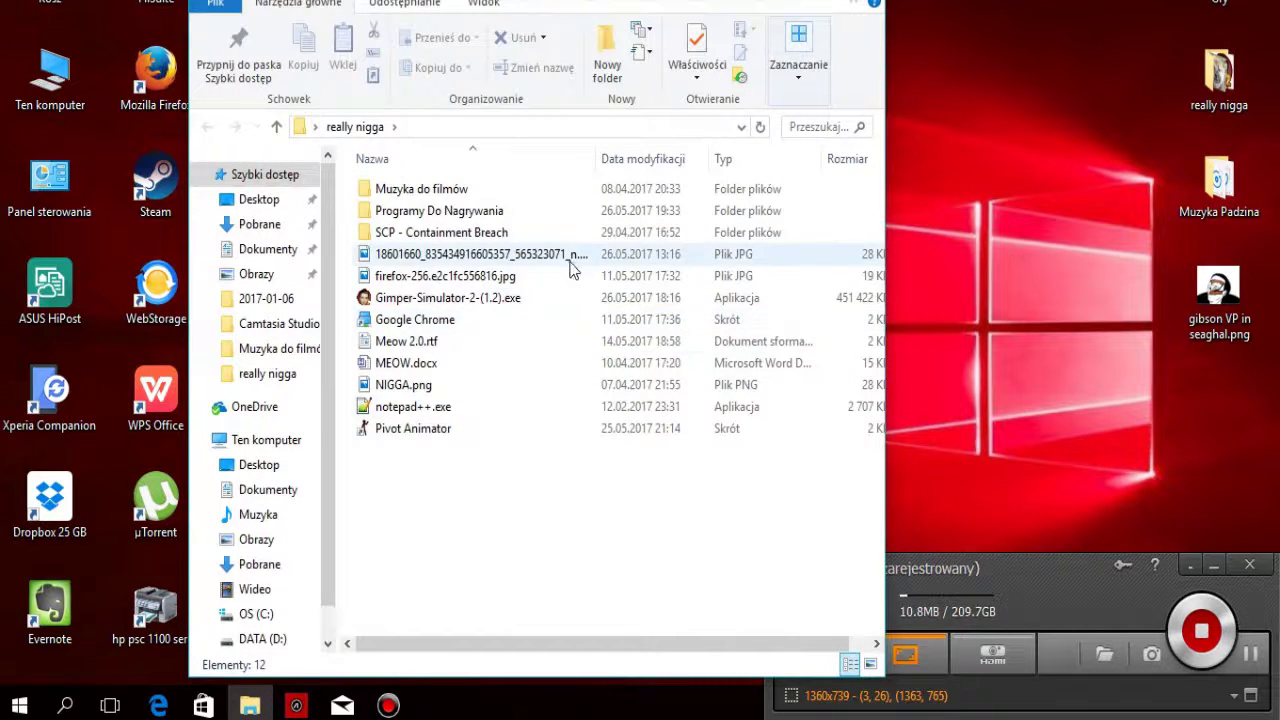
pyautogui.doubleClick(500, 211)
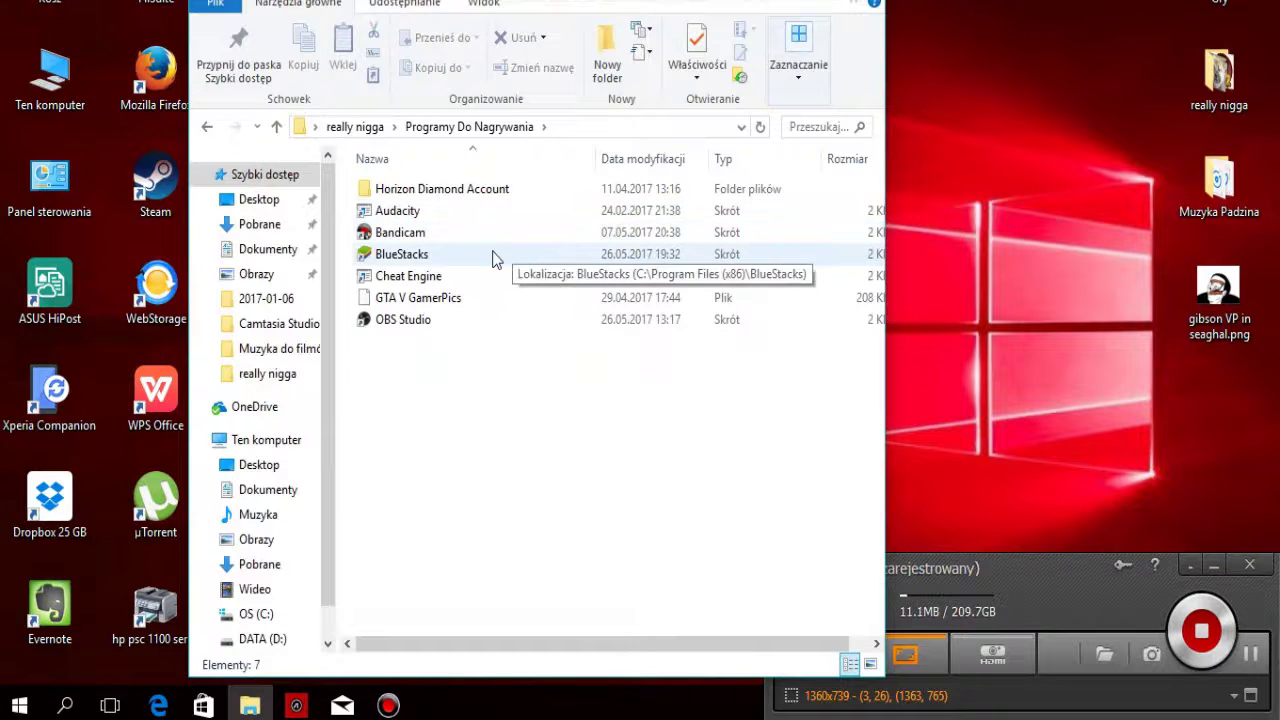
pyautogui.doubleClick(491, 254)
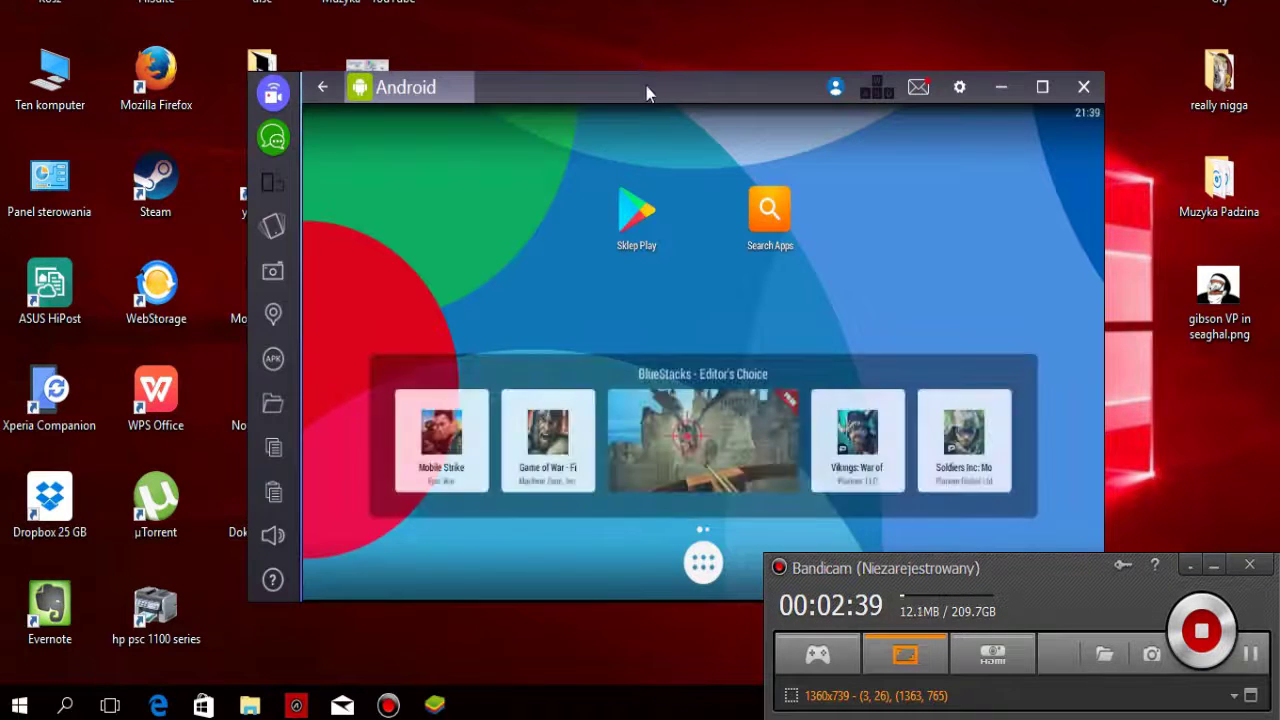
pyautogui.moveTo(646, 90); pyautogui.dragTo(611, 25)
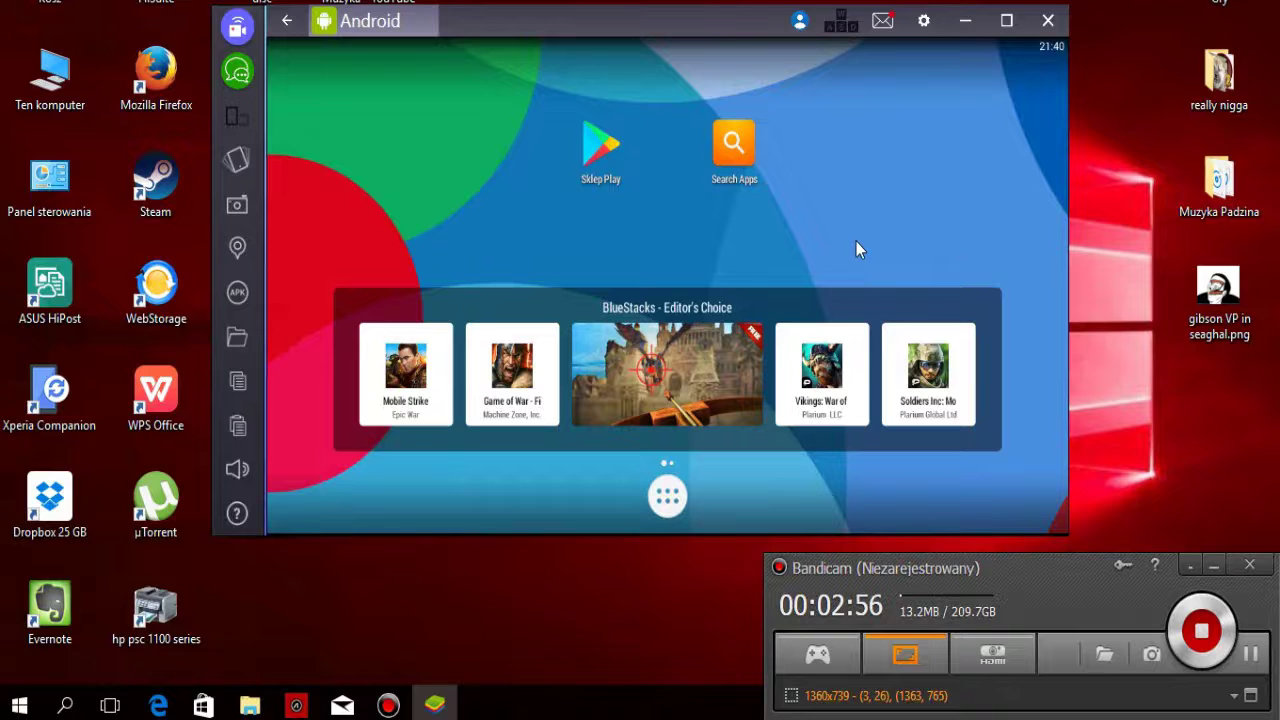
# Step: Search Sklep Play for case clicker, view the Case Clicker 2 page and close the store
pyautogui.click(601, 148)
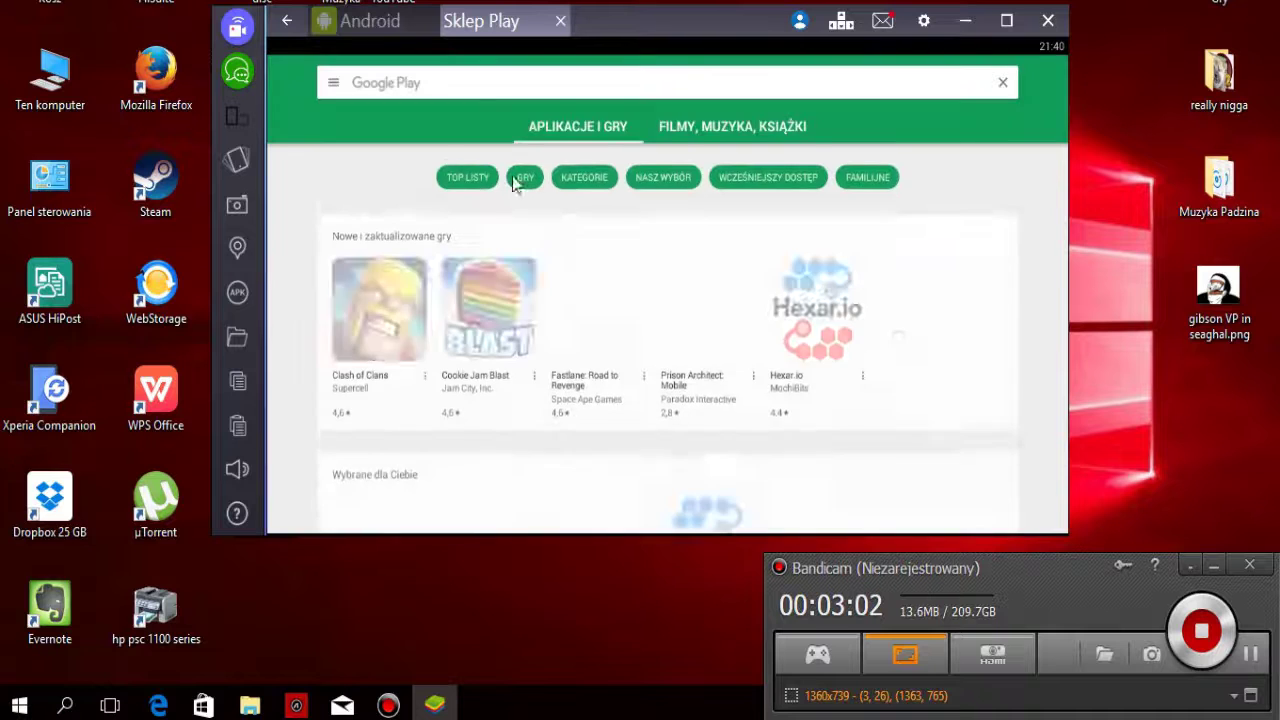
pyautogui.click(468, 84)
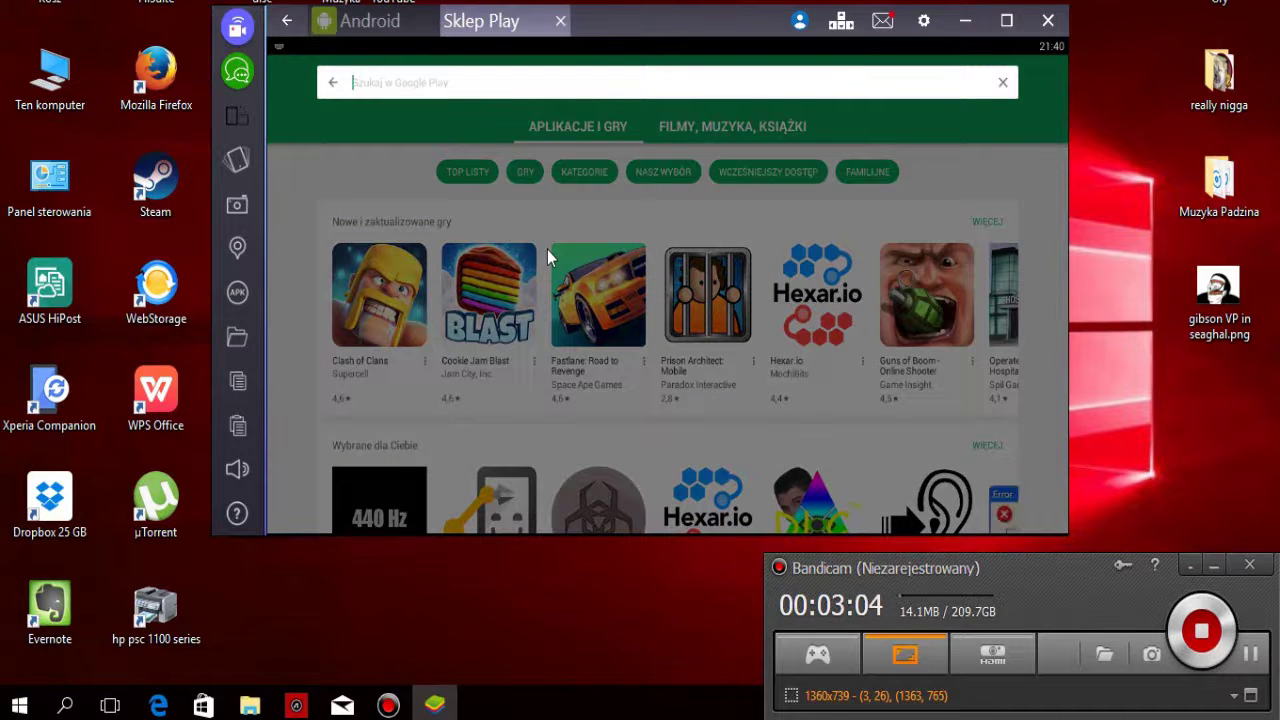
pyautogui.write('case')
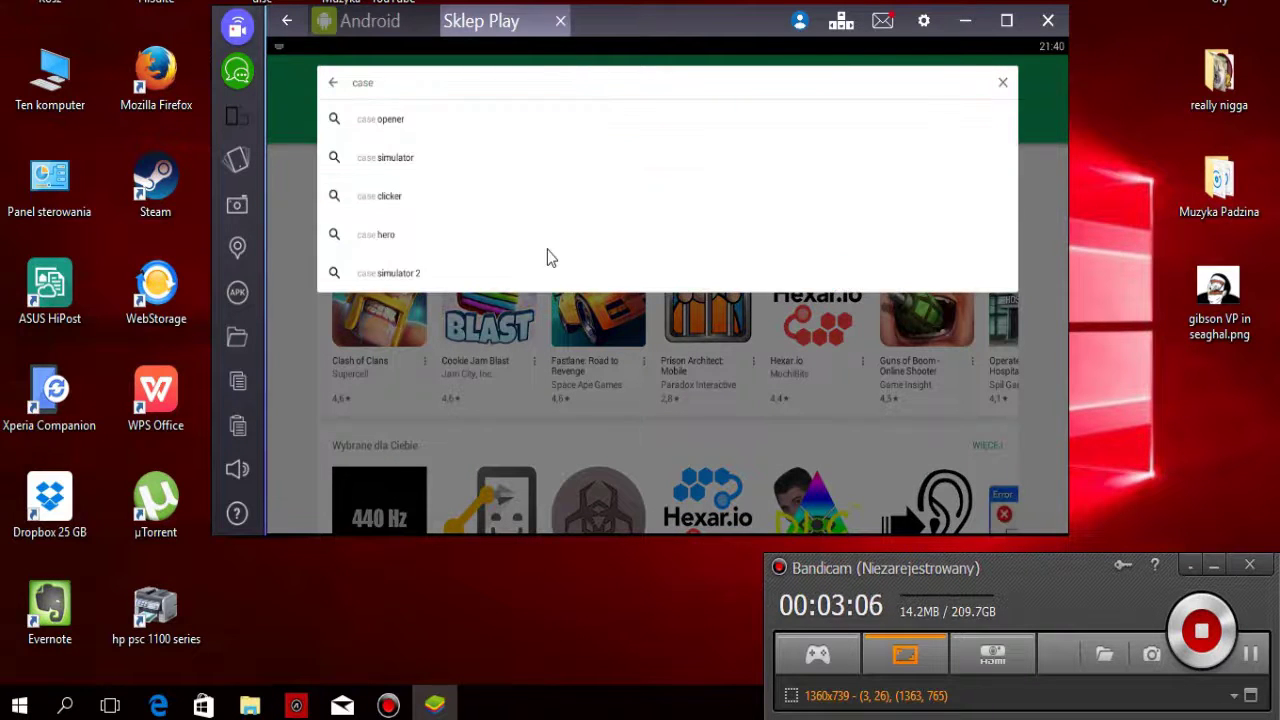
pyautogui.write(' clicker')
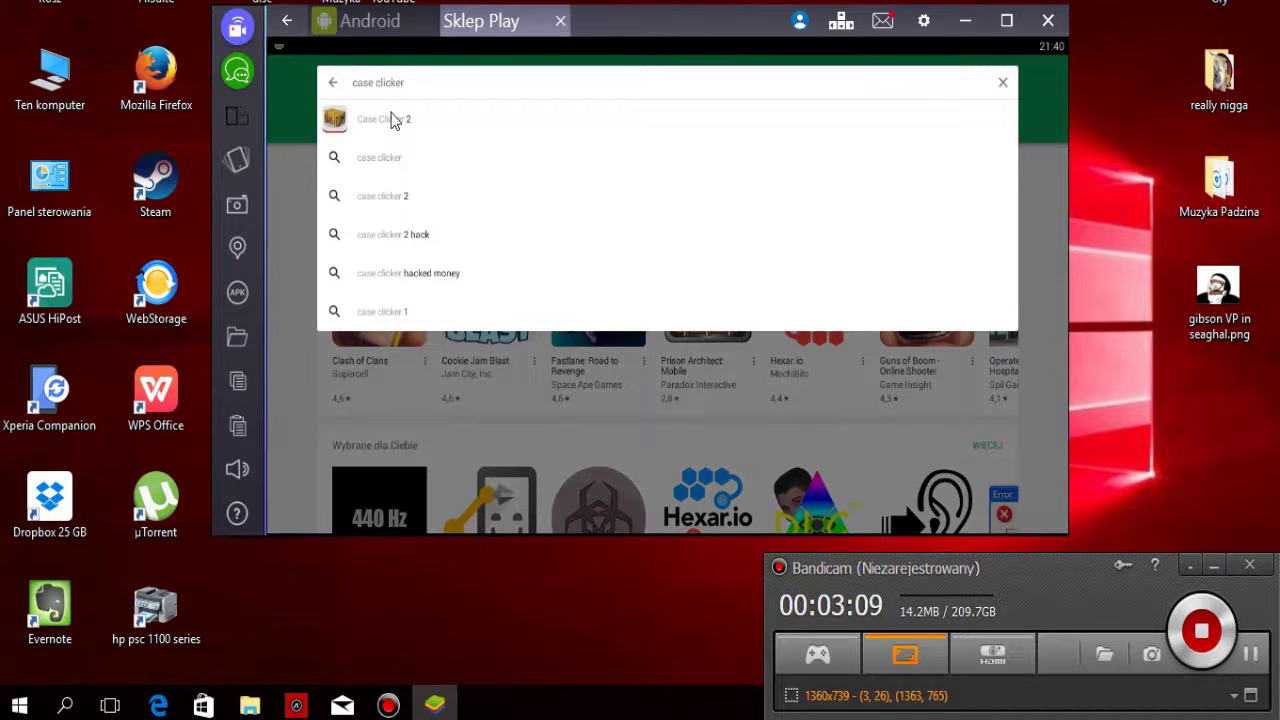
pyautogui.click(393, 120)
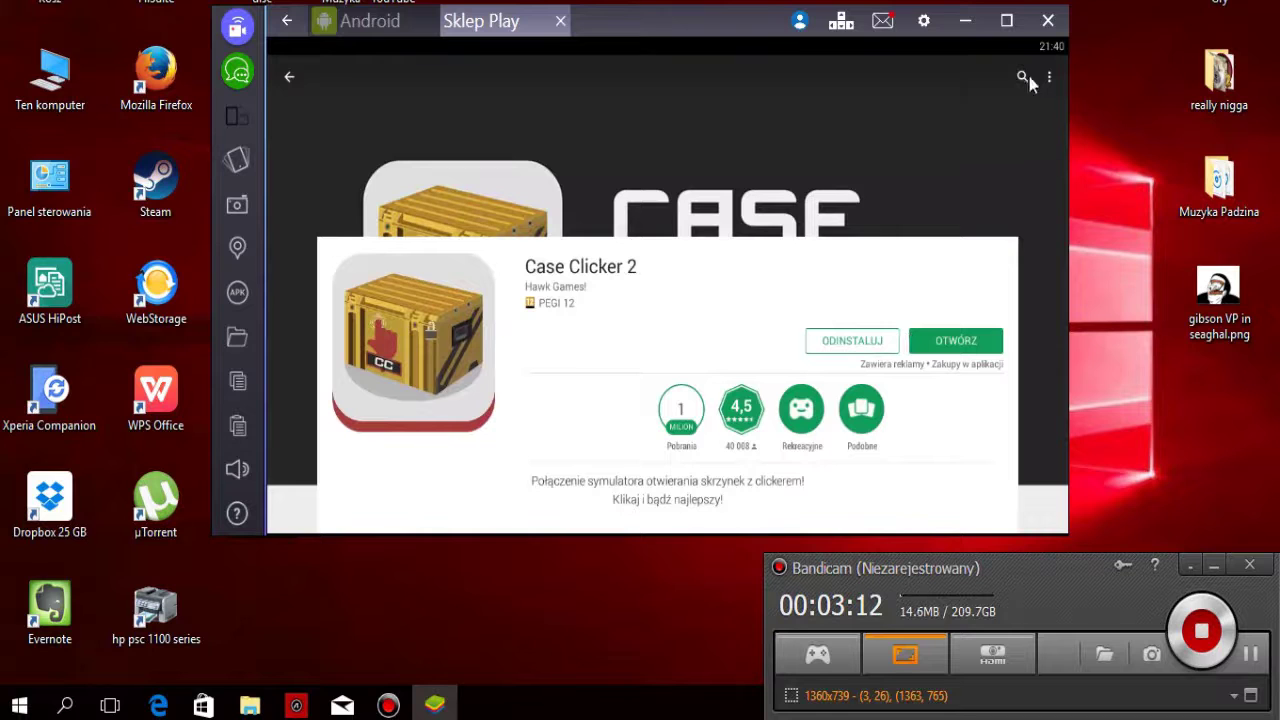
pyautogui.click(560, 21)
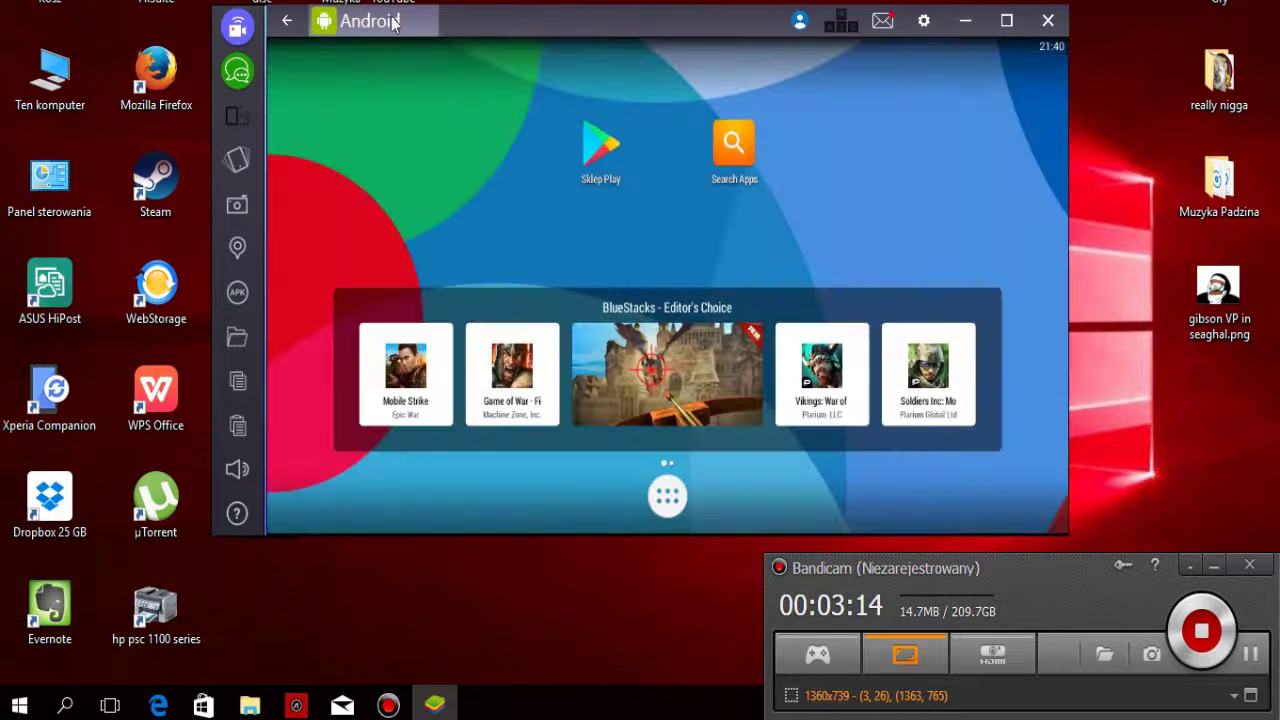
# Step: Launch Case Clicker from the second Android home screen, and close it after acknowledging the offline income notice
pyautogui.moveTo(940, 250); pyautogui.dragTo(716, 222)
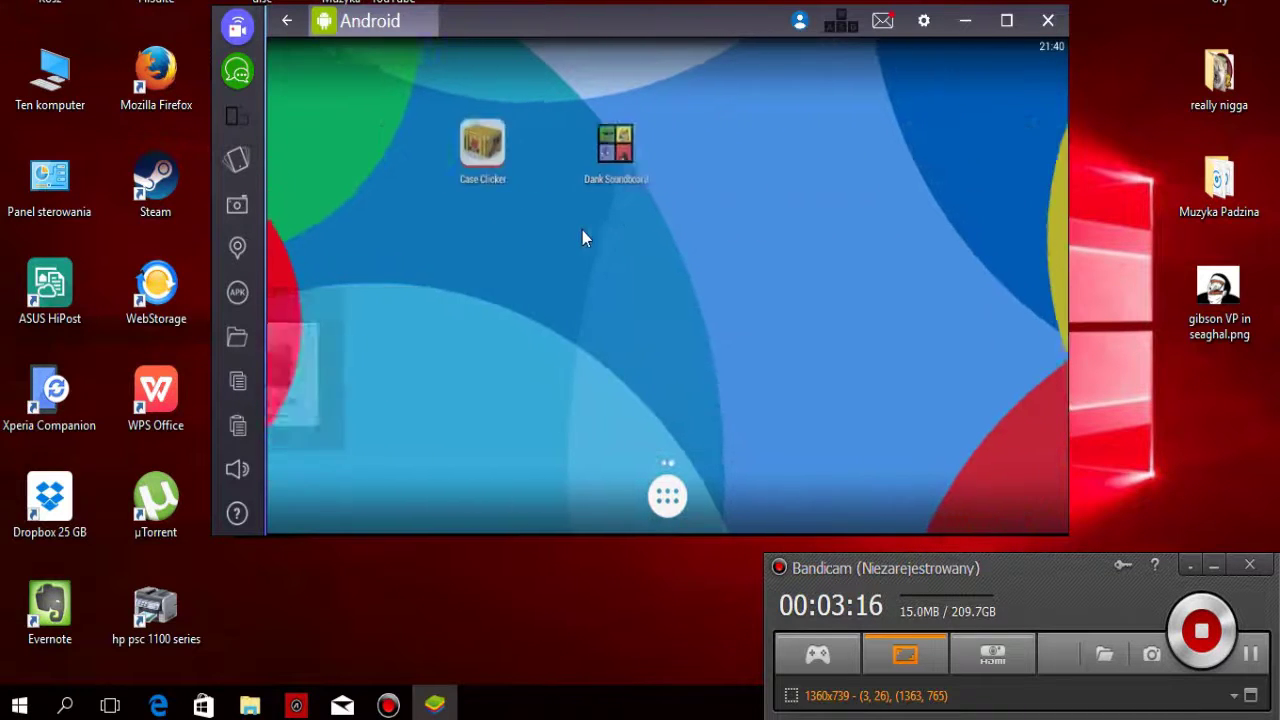
pyautogui.click(335, 145)
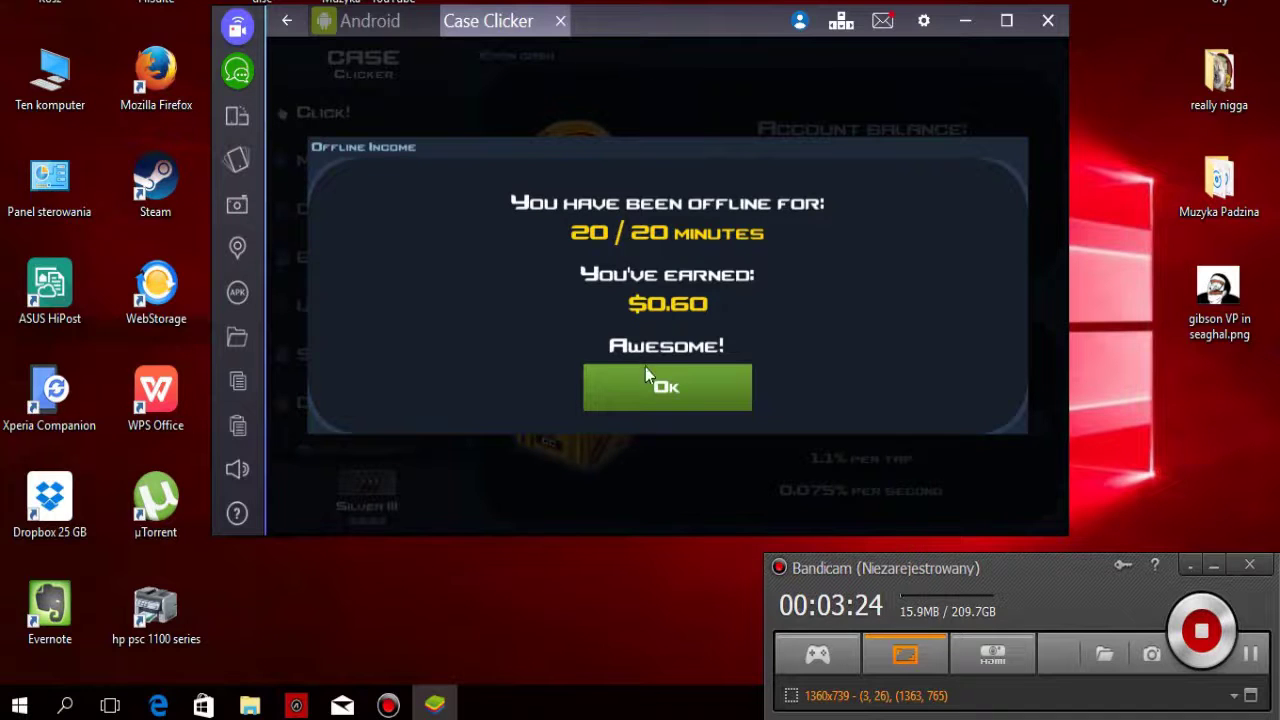
pyautogui.click(651, 388)
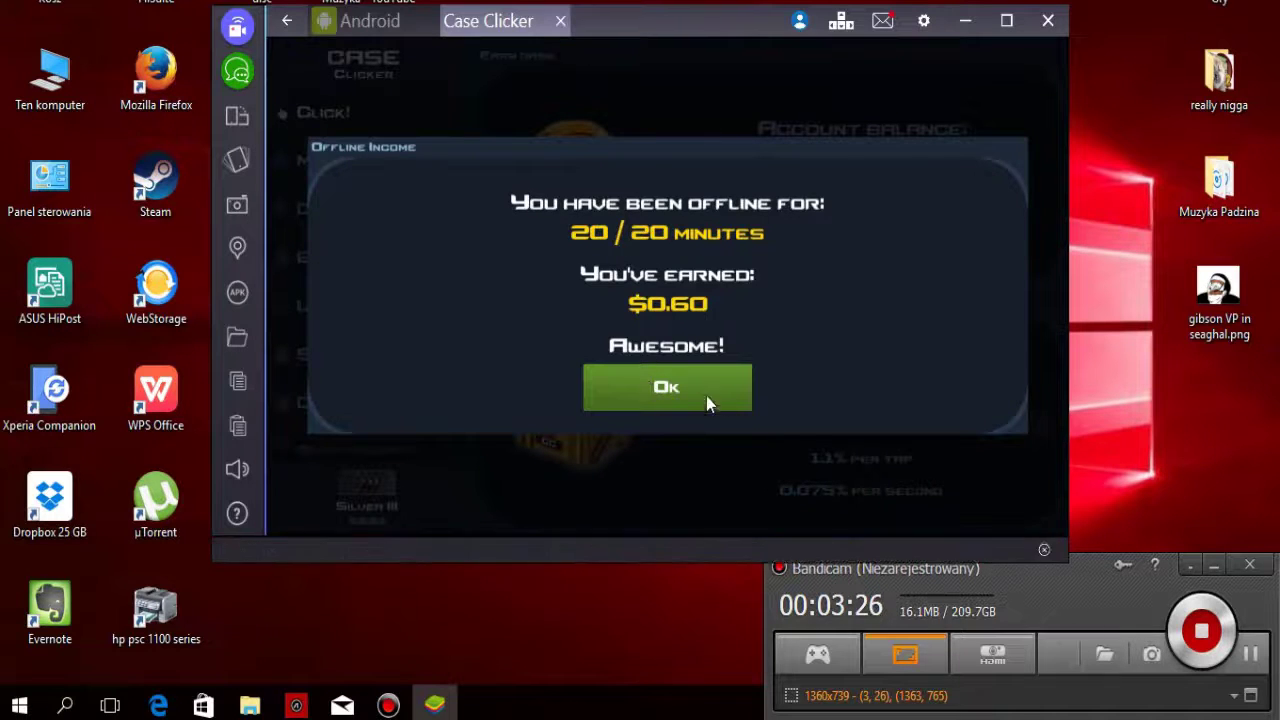
pyautogui.click(557, 22)
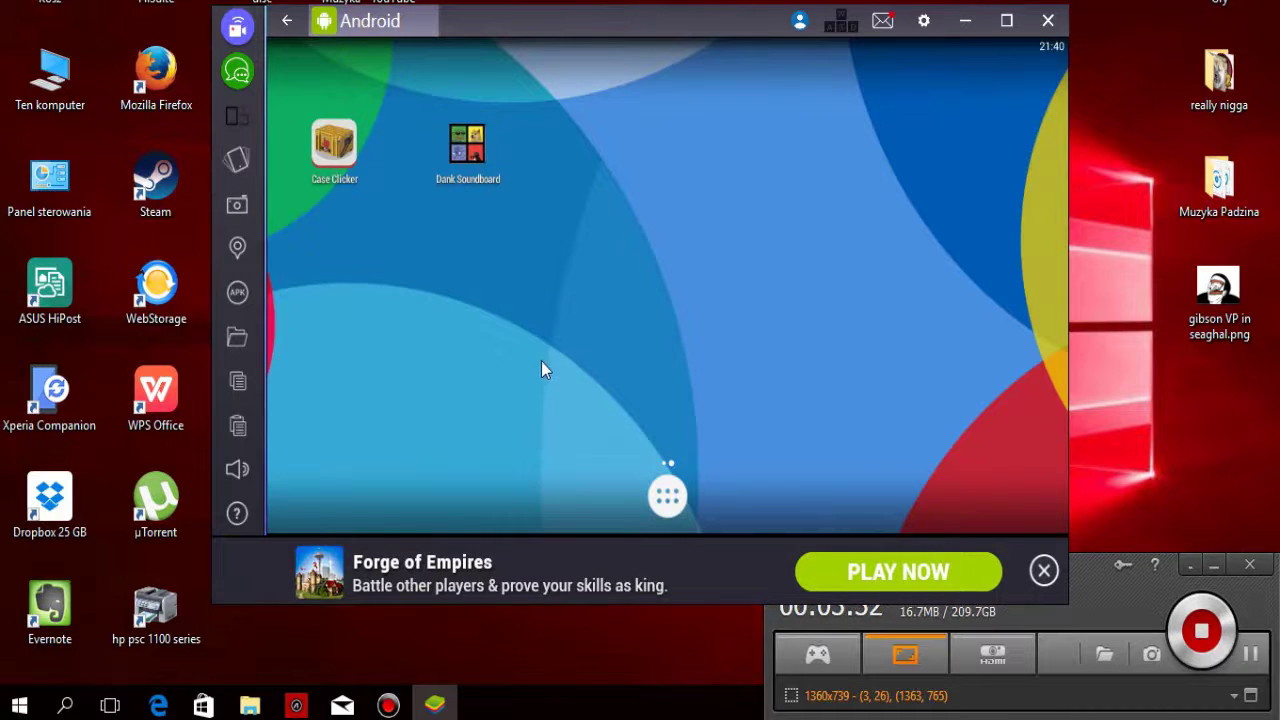
# Step: Reopen Sklep Play, search for pokemon go and open the Pokémon GO page by Niantic
pyautogui.moveTo(543, 369); pyautogui.dragTo(1037, 380)
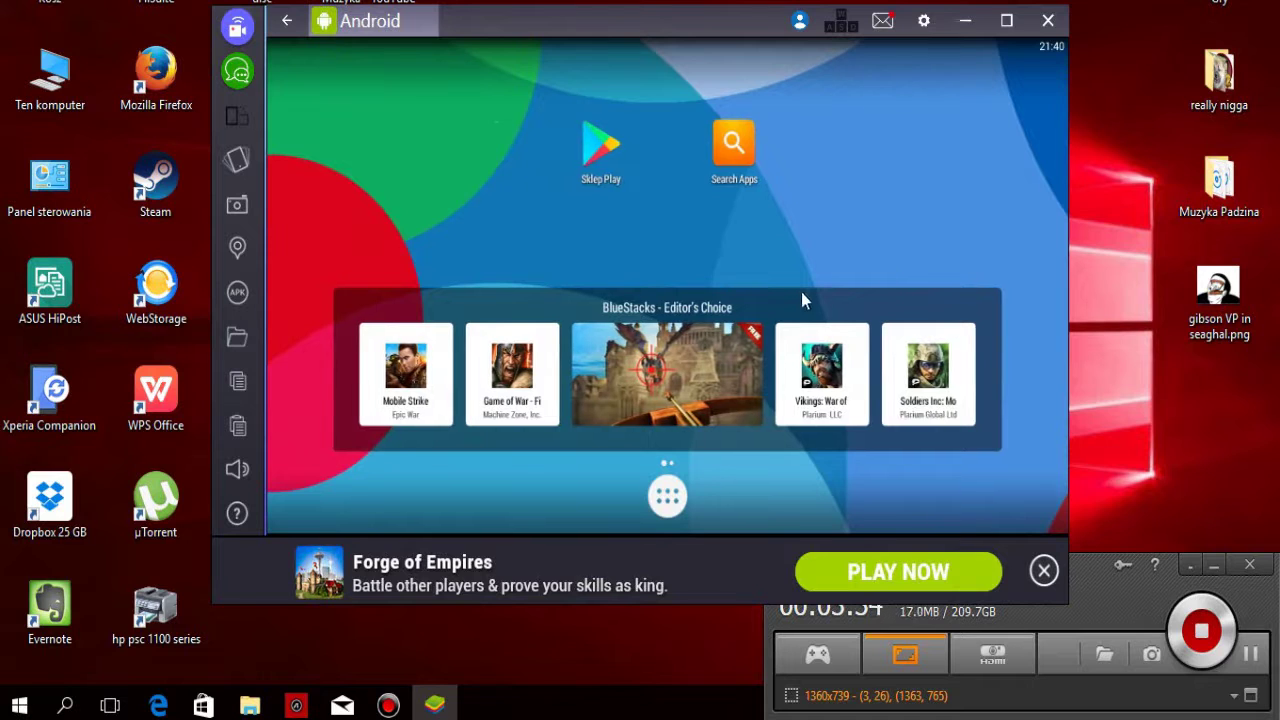
pyautogui.click(604, 162)
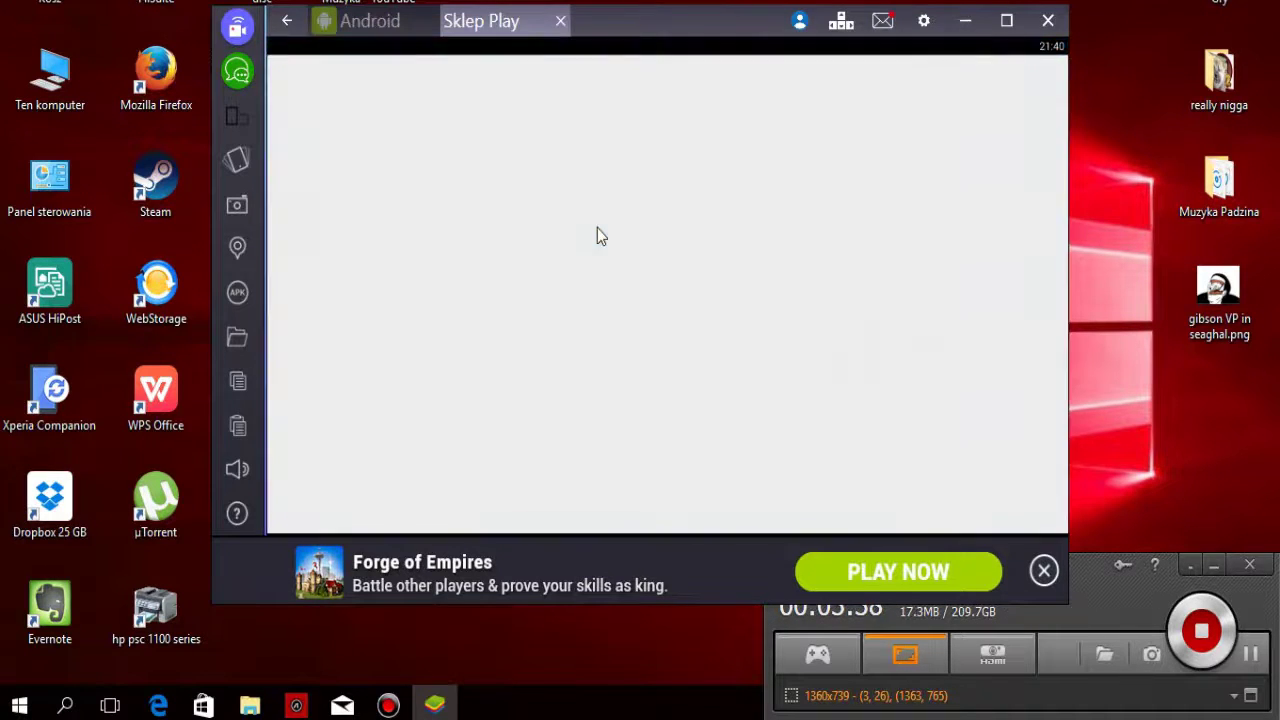
pyautogui.click(419, 82)
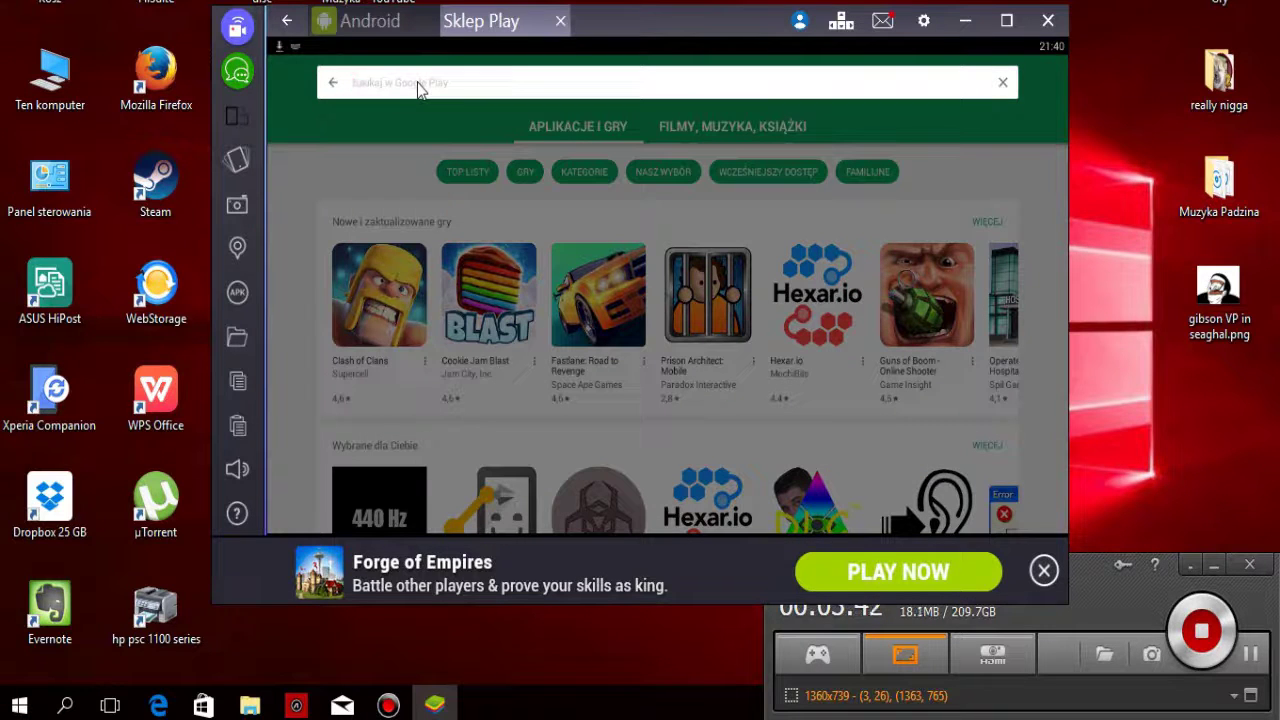
pyautogui.write('poke')
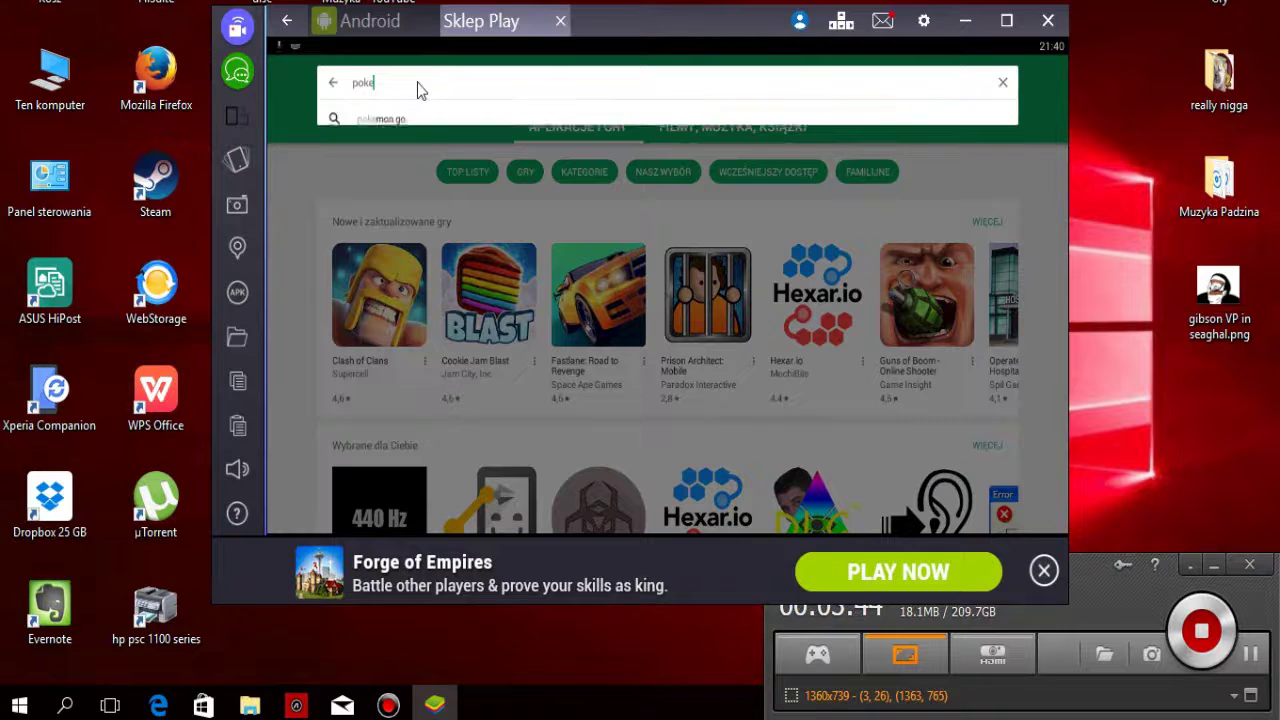
pyautogui.click(405, 121)
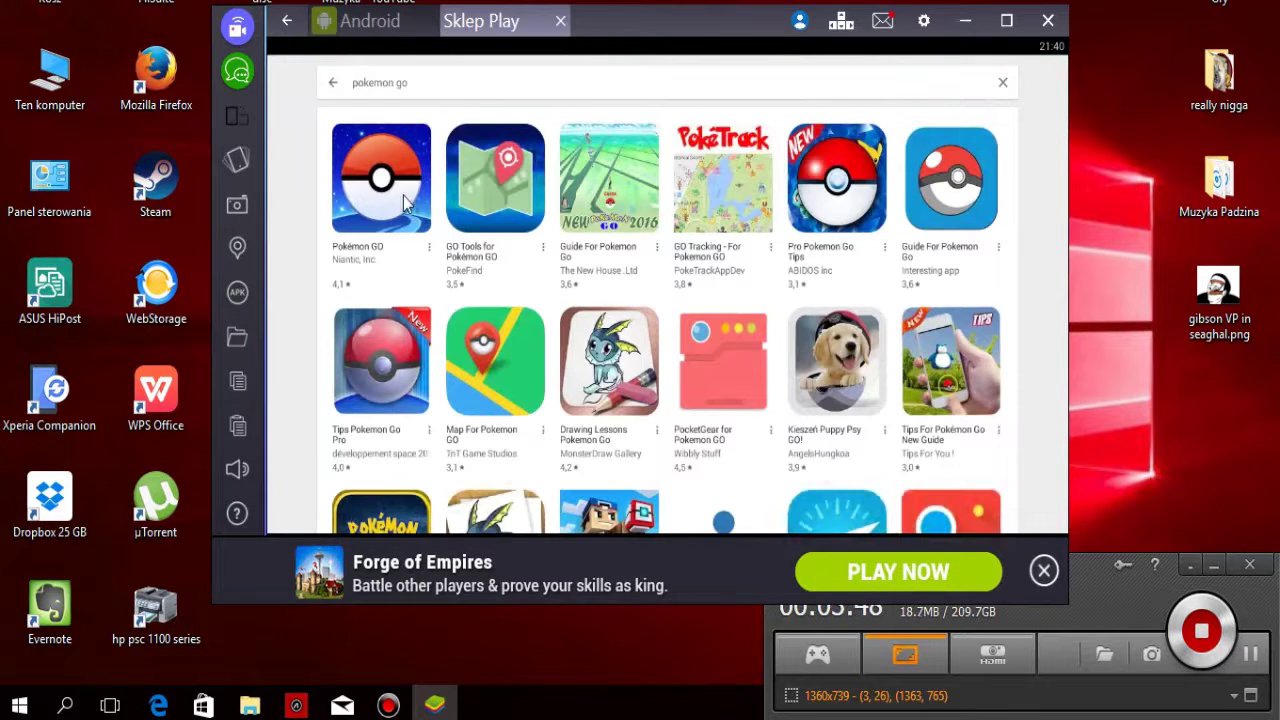
pyautogui.click(403, 196)
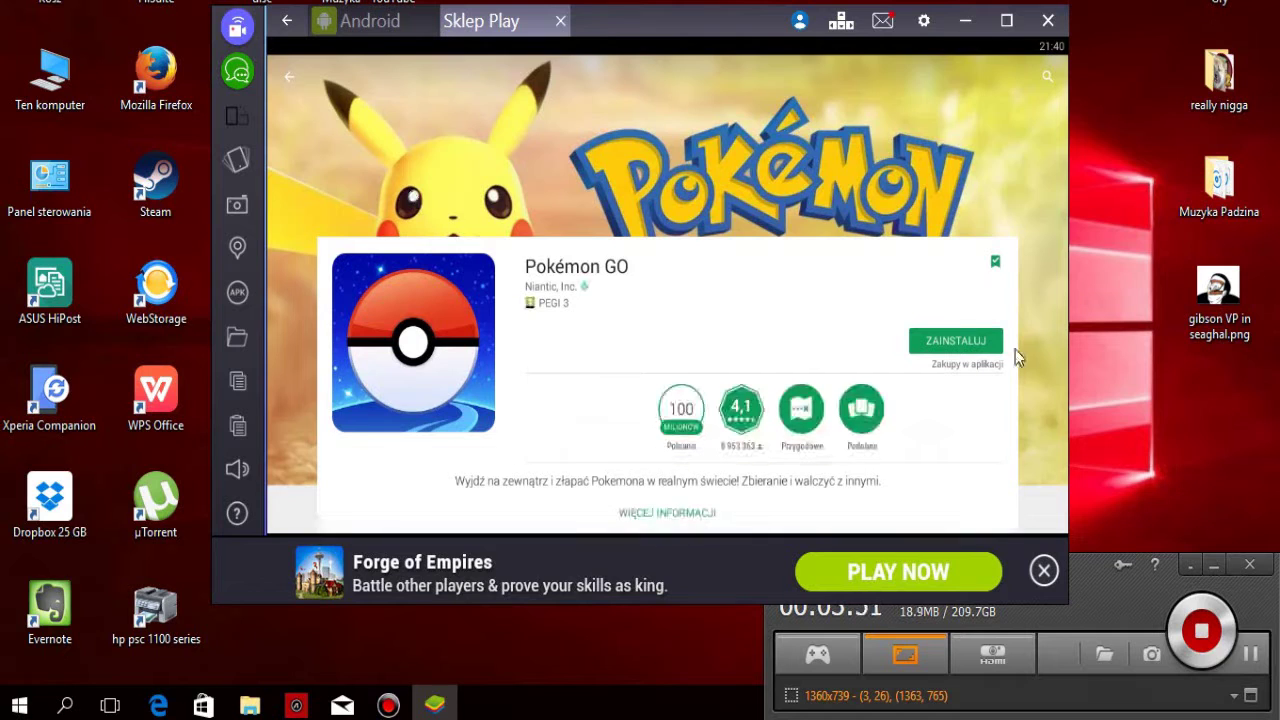
# Step: Examine the screenshots, ratings, reviews and similar apps on the Pokémon GO store page
pyautogui.scroll(-10, 851, 371)
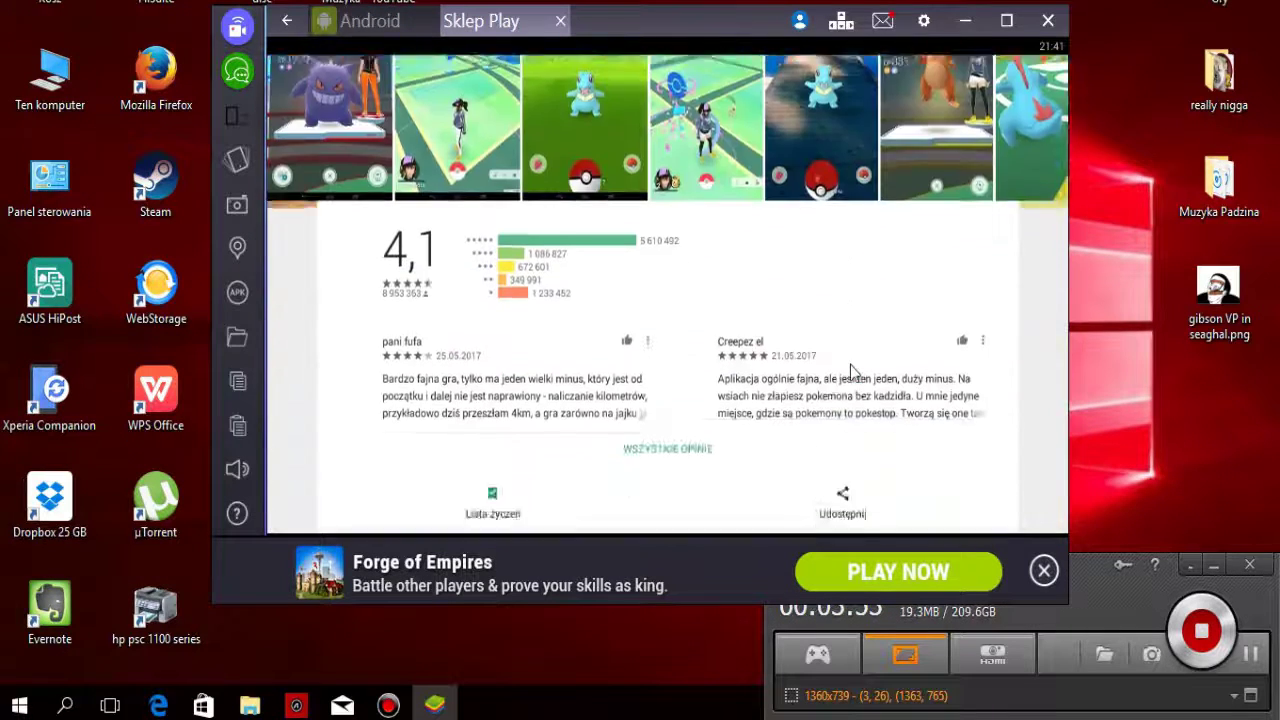
pyautogui.scroll(4, 851, 372)
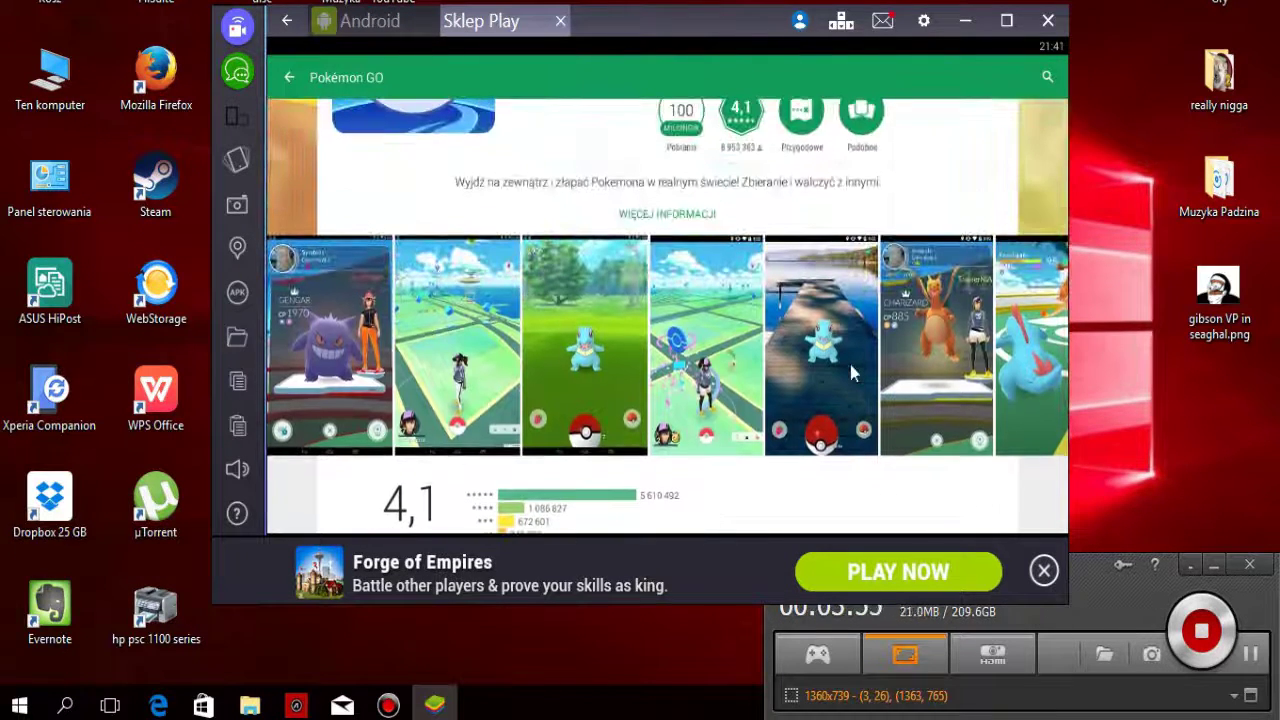
pyautogui.scroll(-3, 850, 374)
pyautogui.scroll(-3, 850, 374)
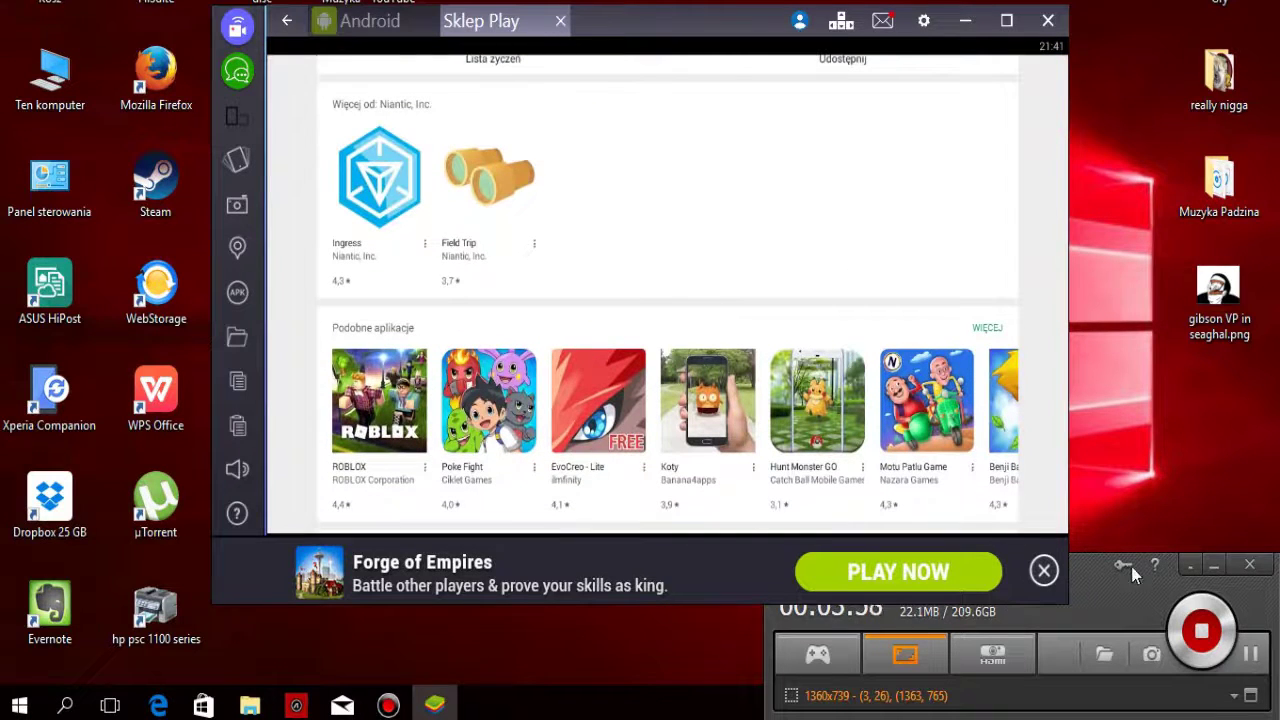
pyautogui.click(1132, 594)
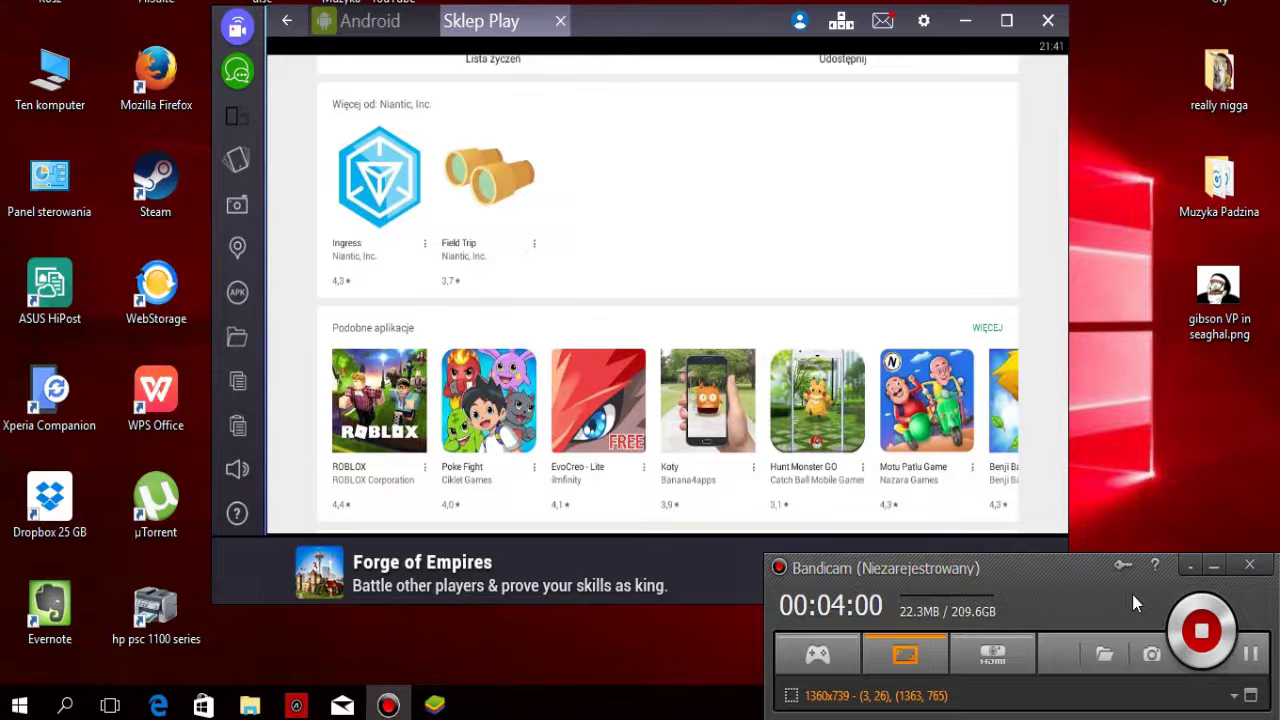
pyautogui.click(786, 31)
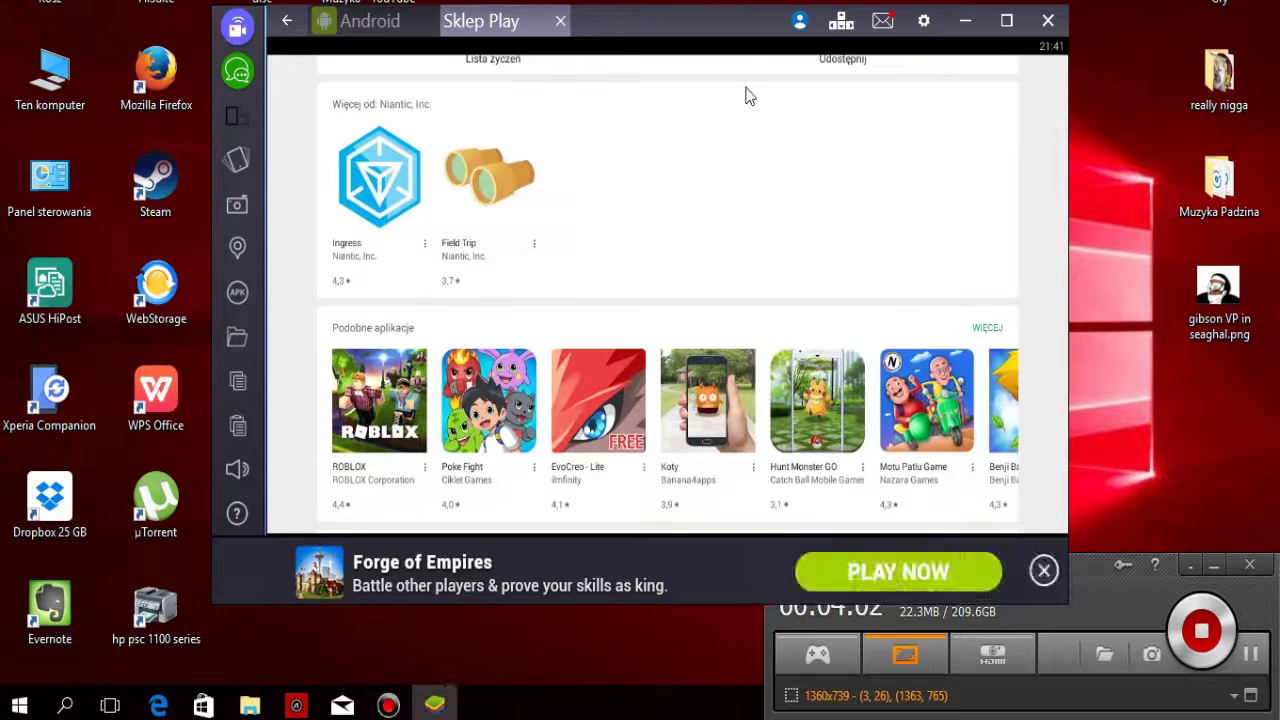
# Step: View the Unboxall Life (Demo) page from the Wybrane dla Ciebie section and close Sklep Play
pyautogui.scroll(-5, 698, 221)
pyautogui.scroll(-1, 698, 221)
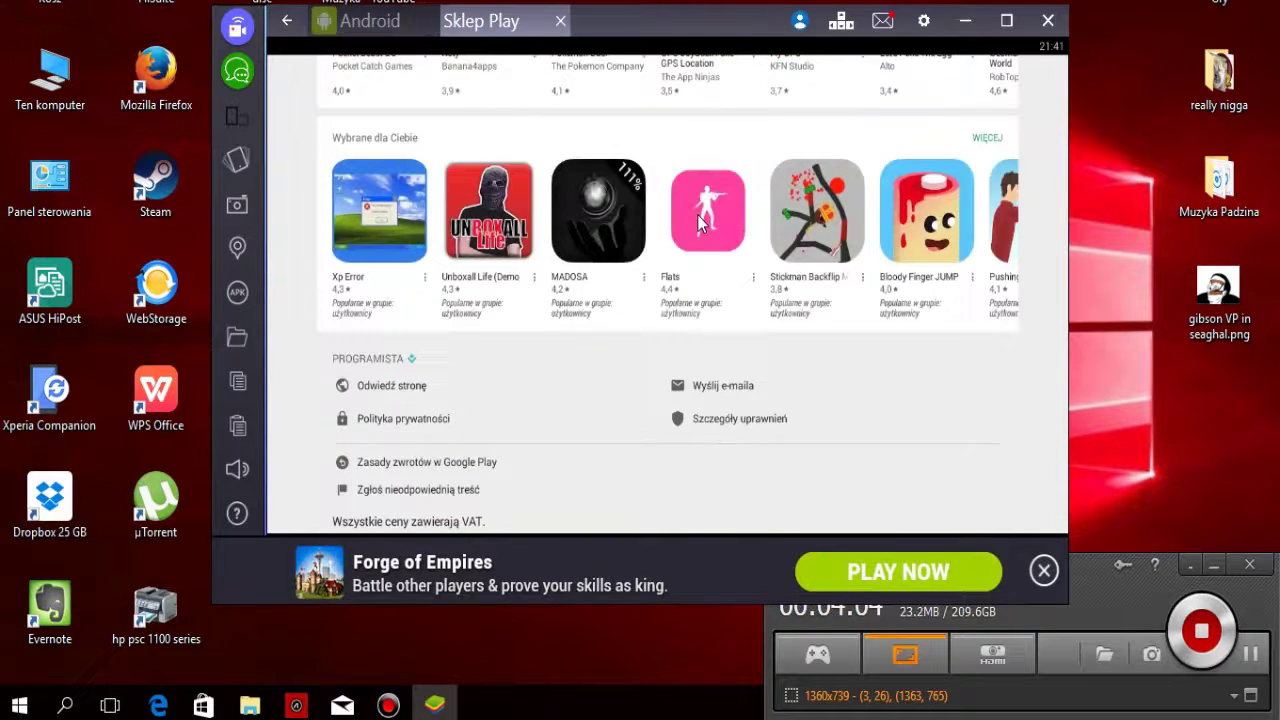
pyautogui.click(455, 215)
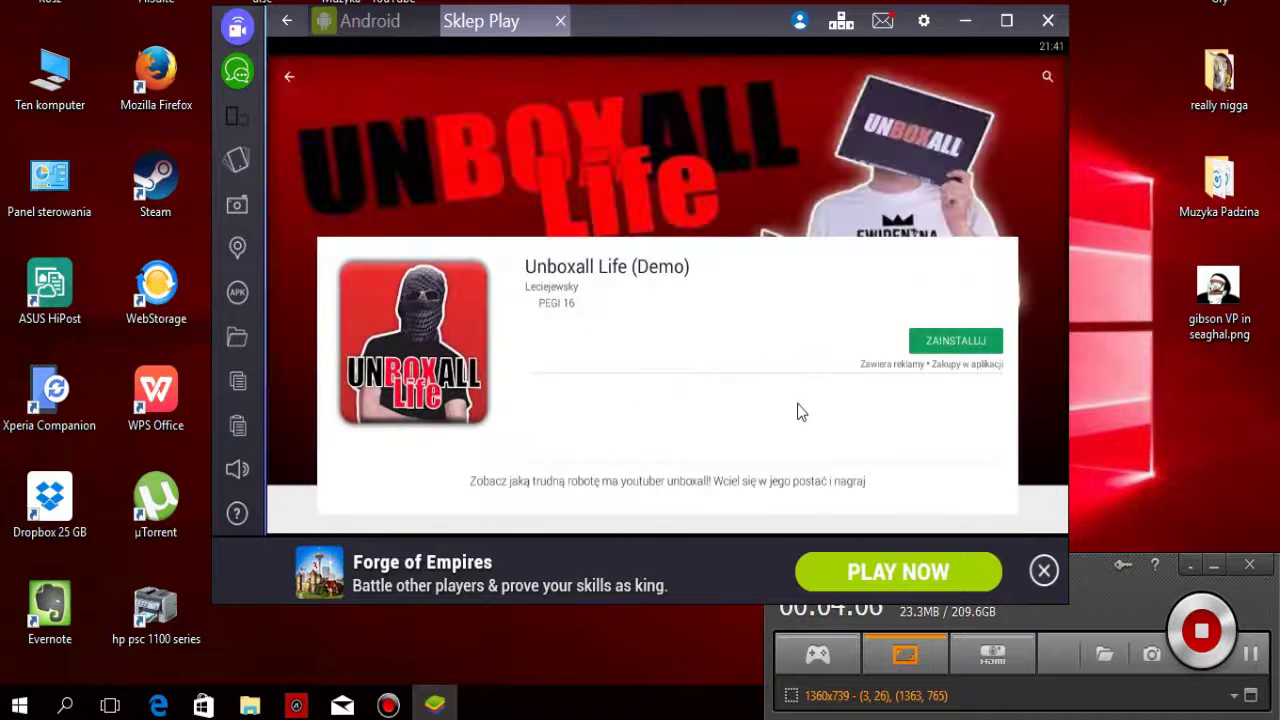
pyautogui.click(561, 22)
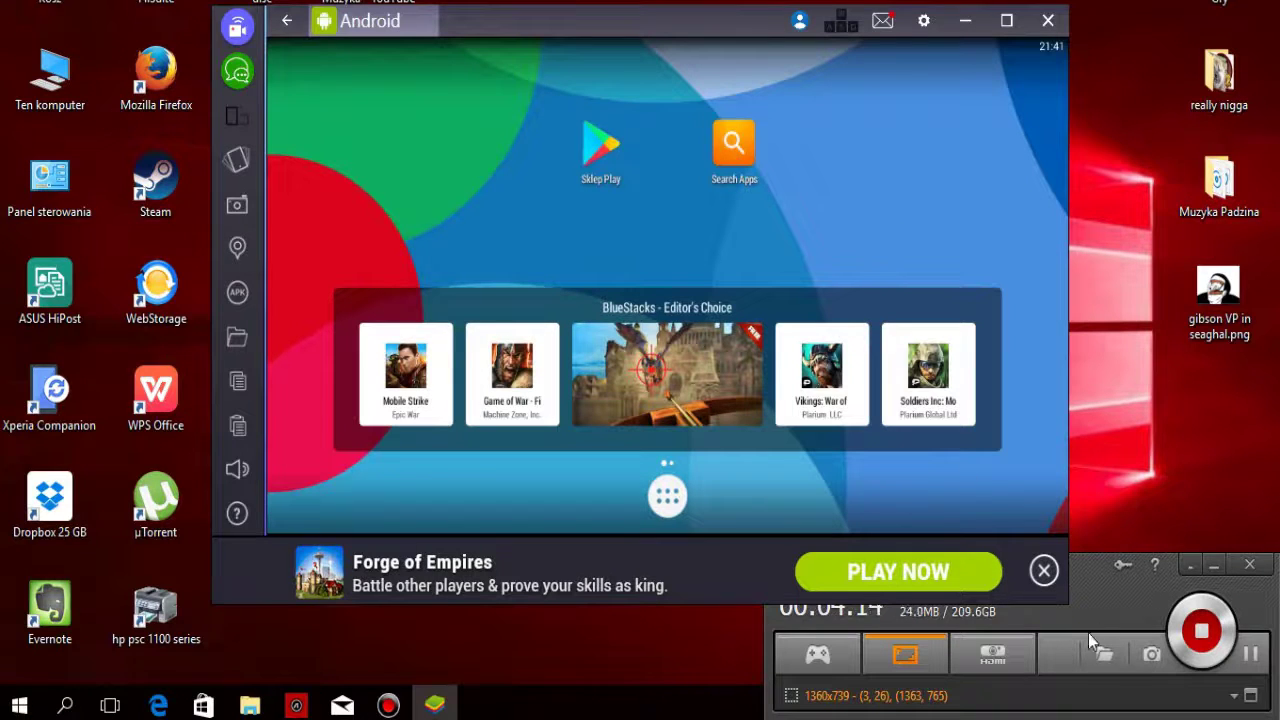
pyautogui.click(1088, 576)
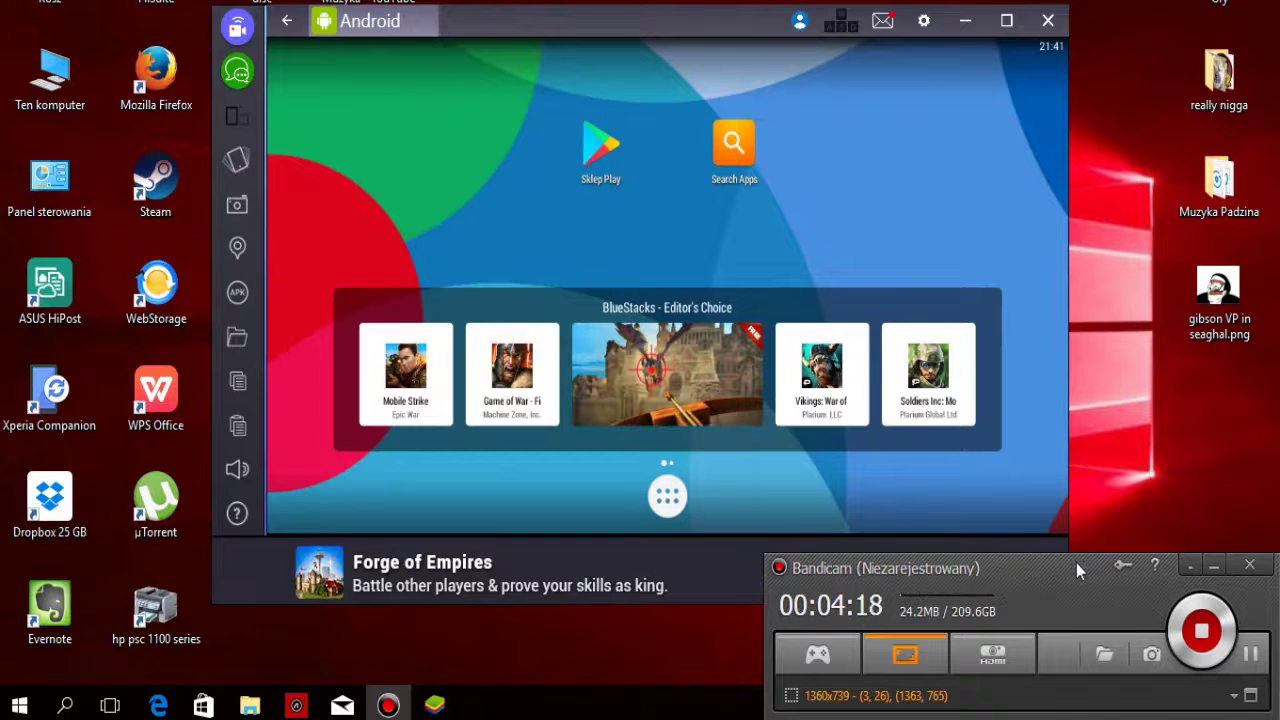
pyautogui.moveTo(1076, 563); pyautogui.dragTo(1076, 565)
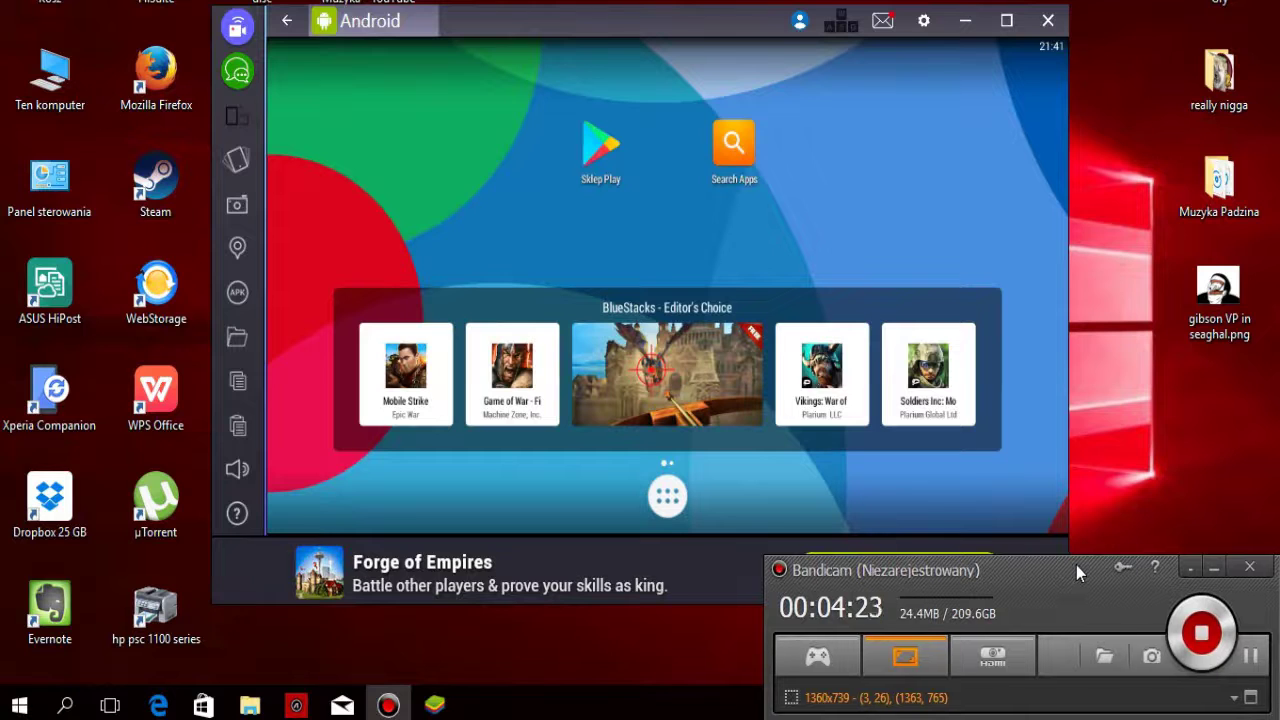
# Step: Reopen Sklep Play, search for spinner and open the Fidget Spinner page by Ketchapp
pyautogui.click(607, 147)
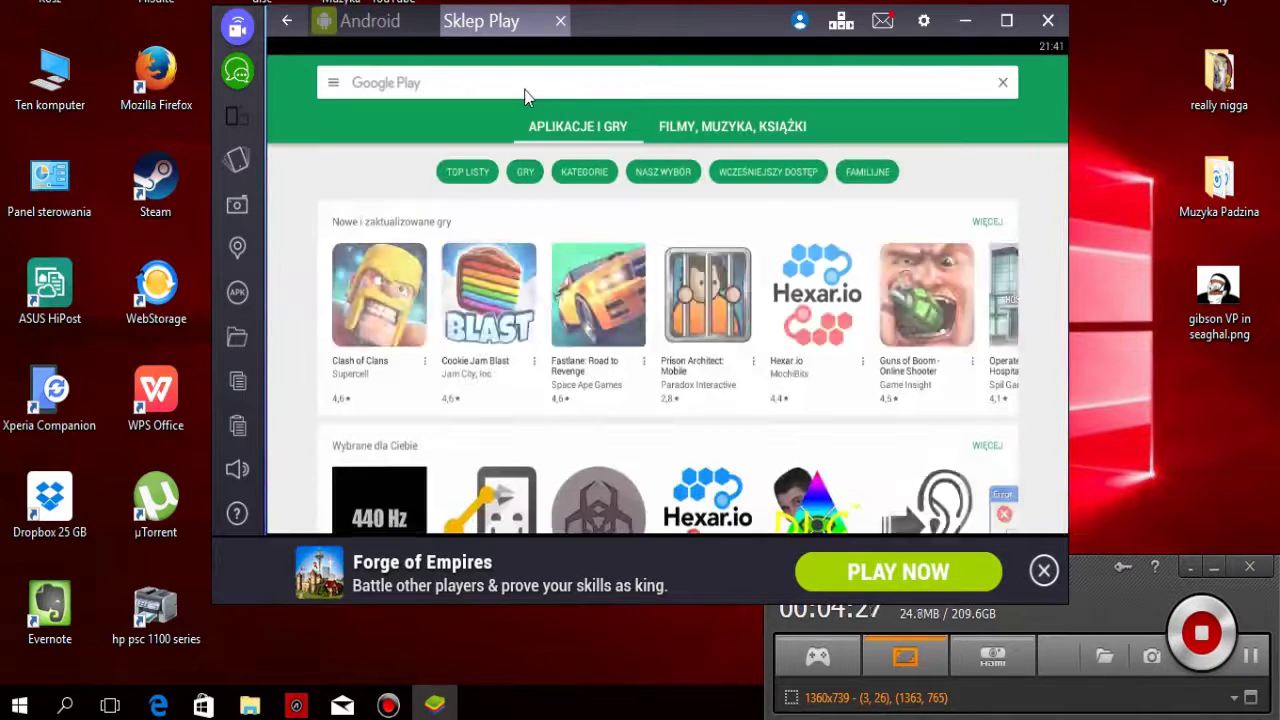
pyautogui.click(527, 96)
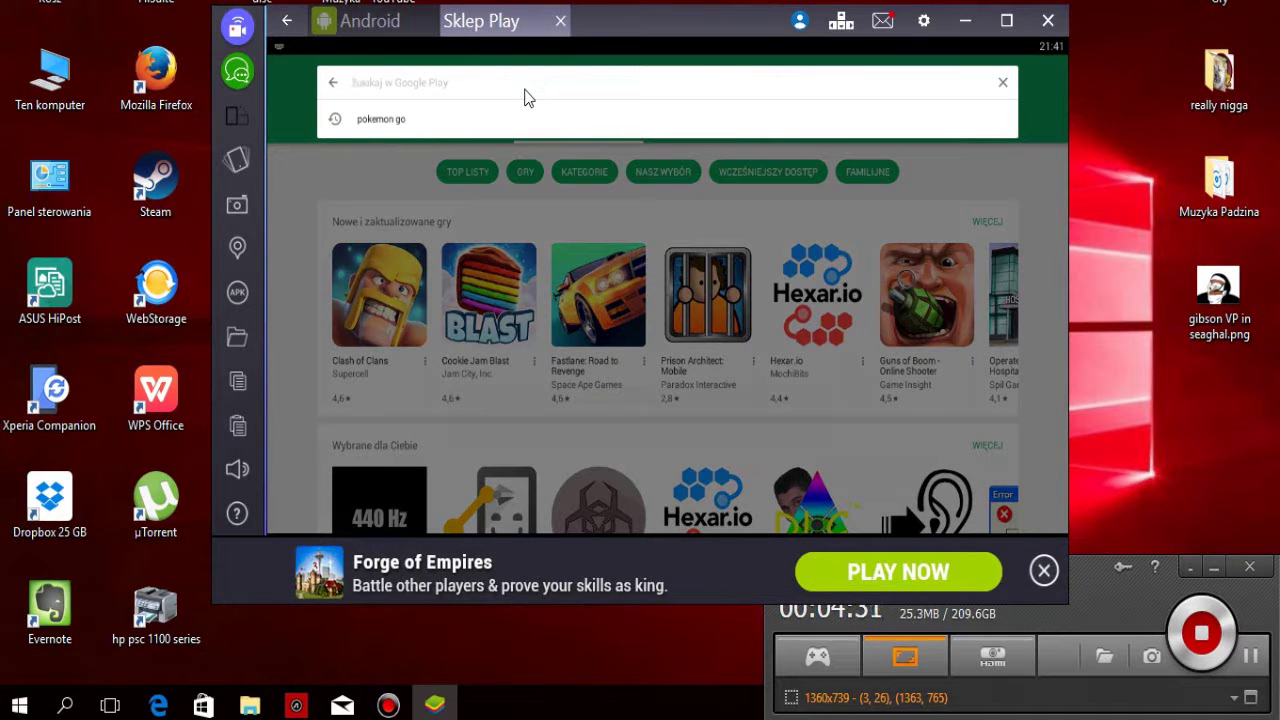
pyautogui.write('spi')
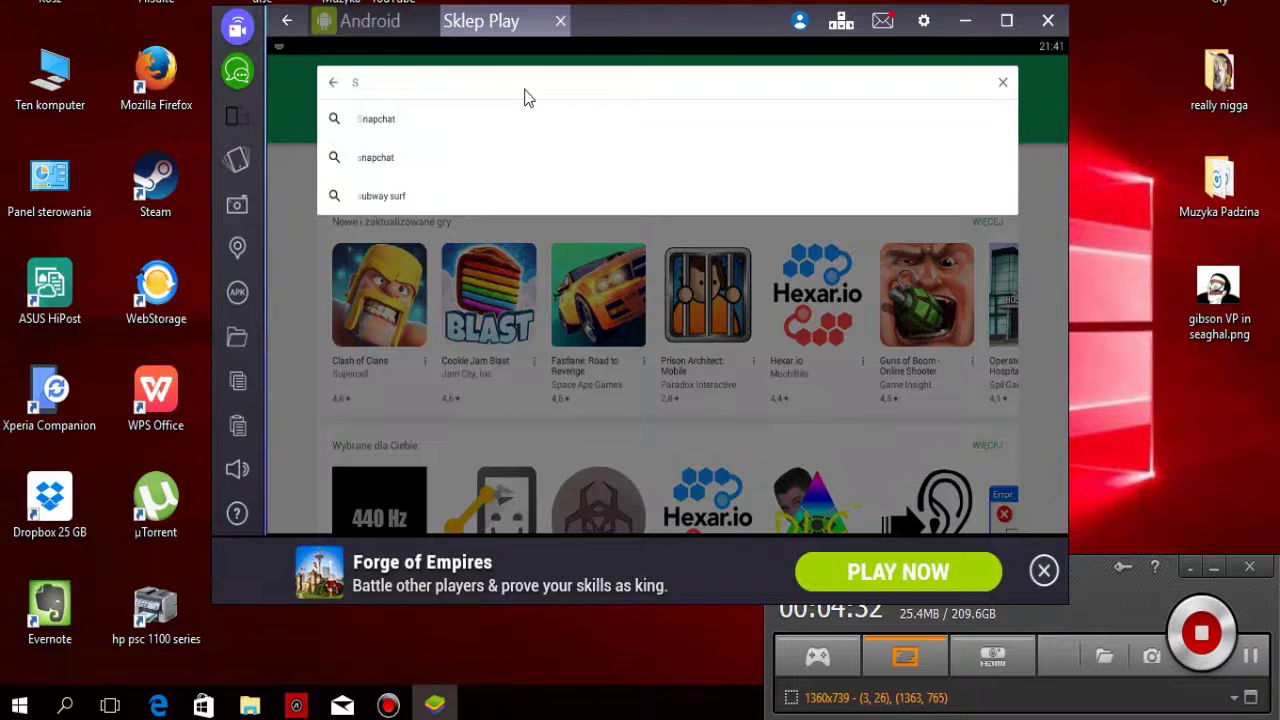
pyautogui.write('nner')
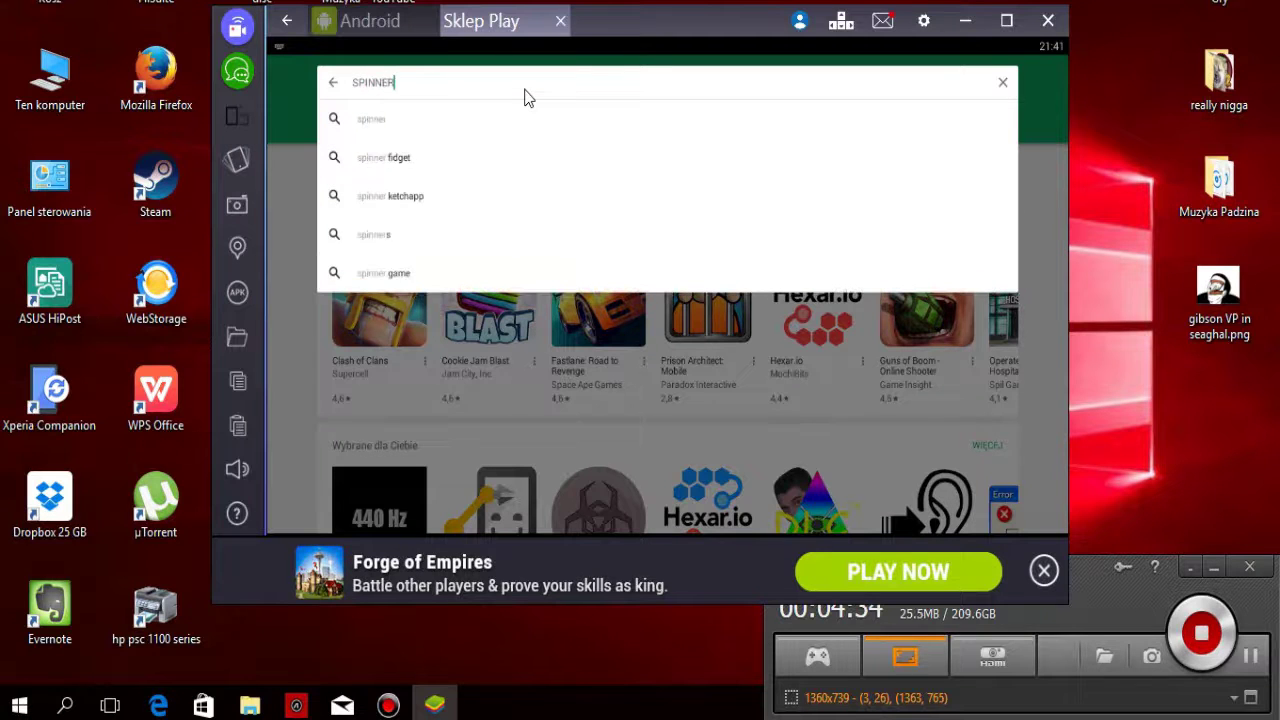
pyautogui.click(417, 120)
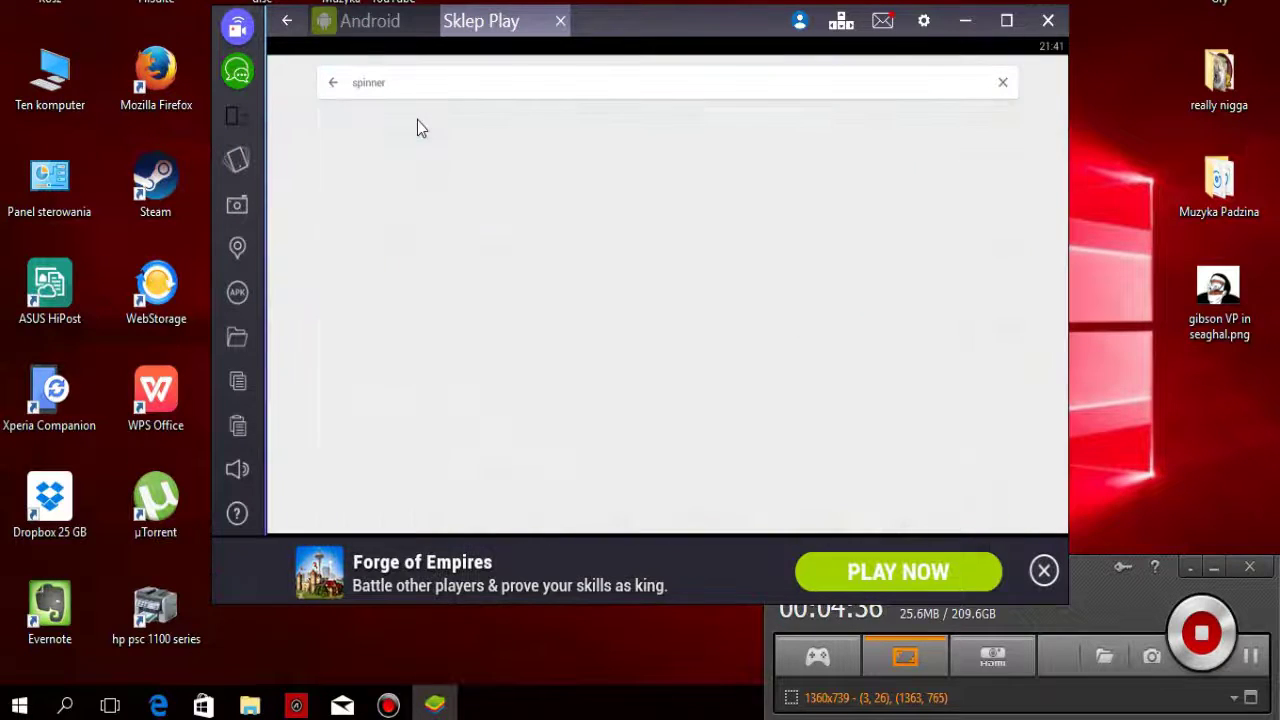
pyautogui.click(374, 185)
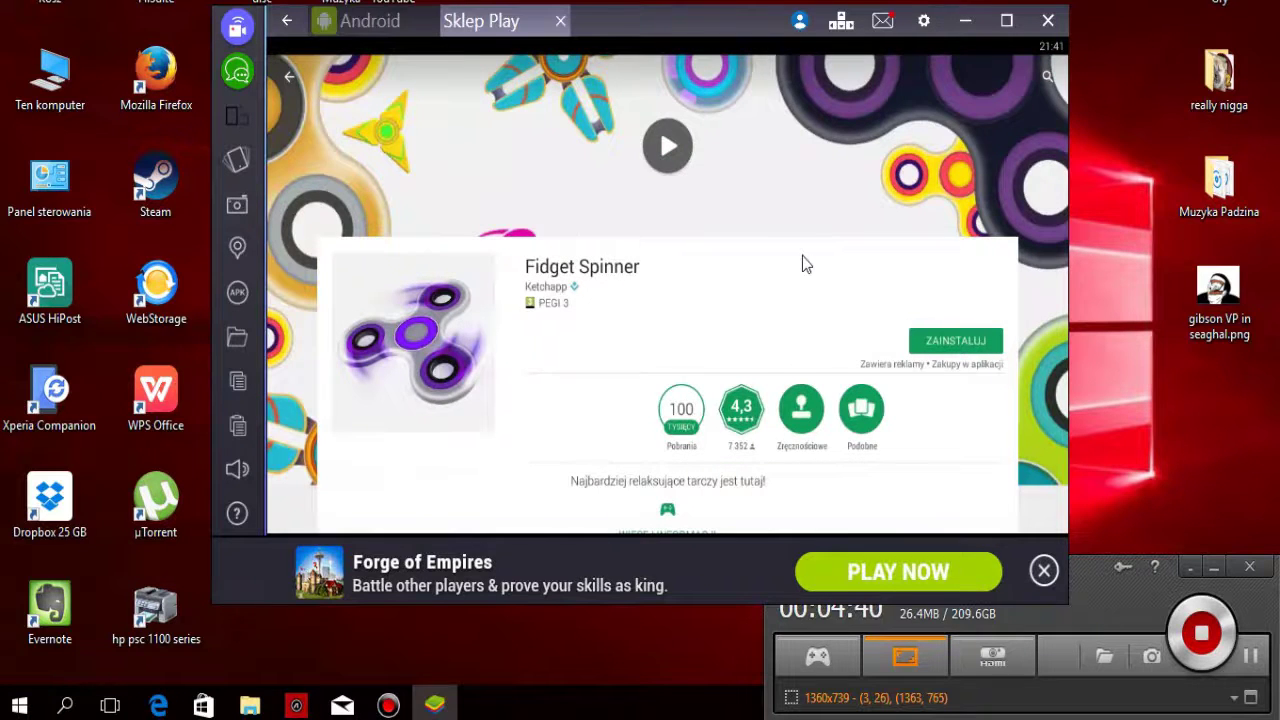
# Step: Examine the Fidget Spinner page and browse back and forth through its screenshot gallery
pyautogui.scroll(-5, 804, 263)
pyautogui.scroll(3, 800, 270)
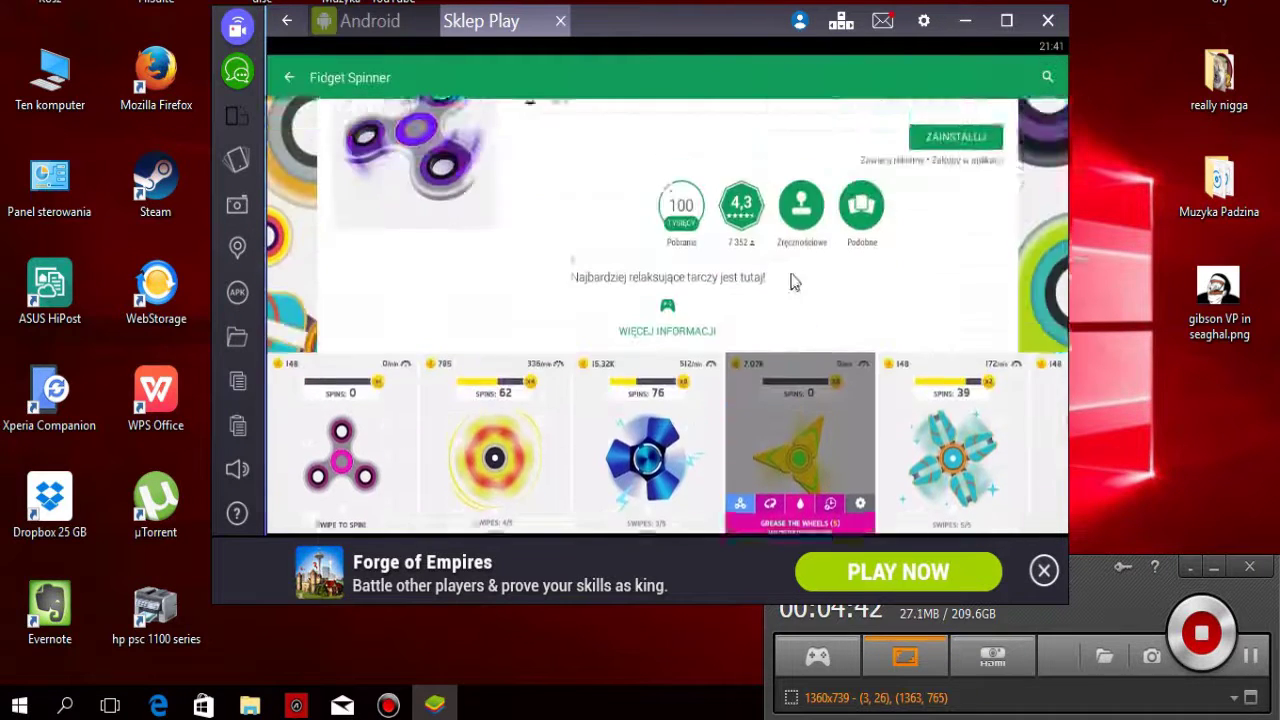
pyautogui.scroll(-5, 720, 300)
pyautogui.scroll(2, 730, 420)
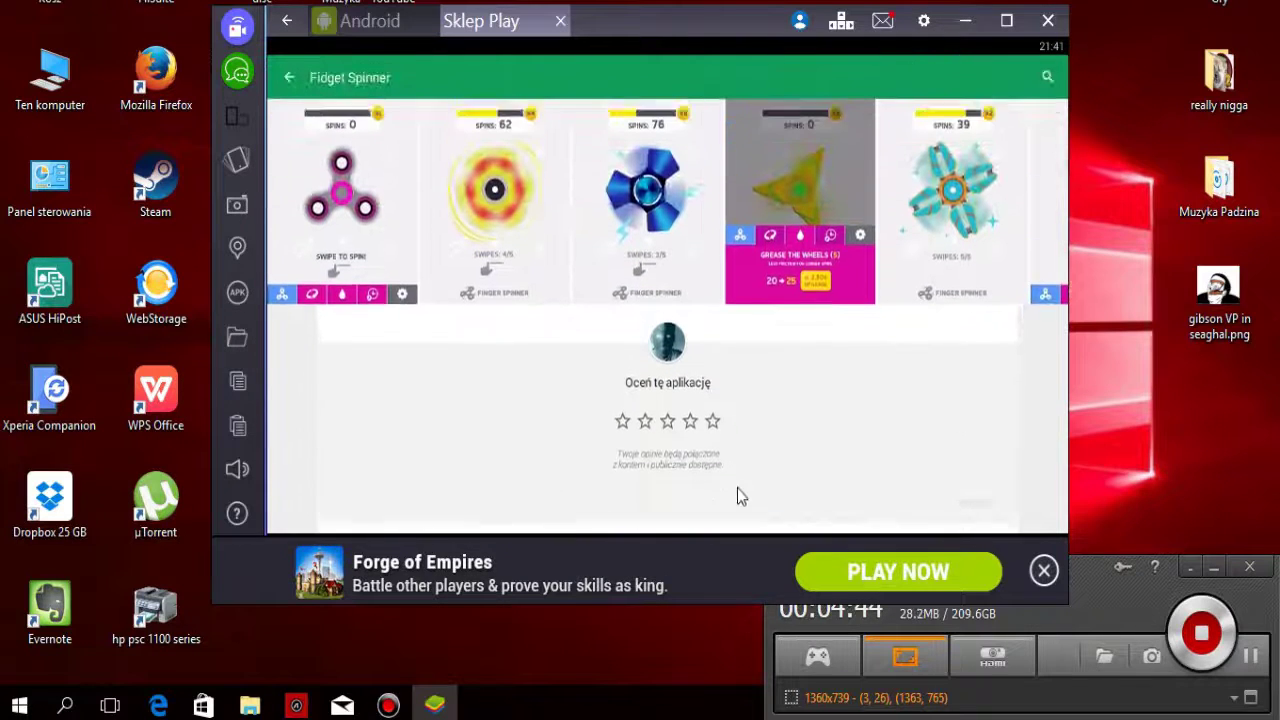
pyautogui.scroll(1, 737, 490)
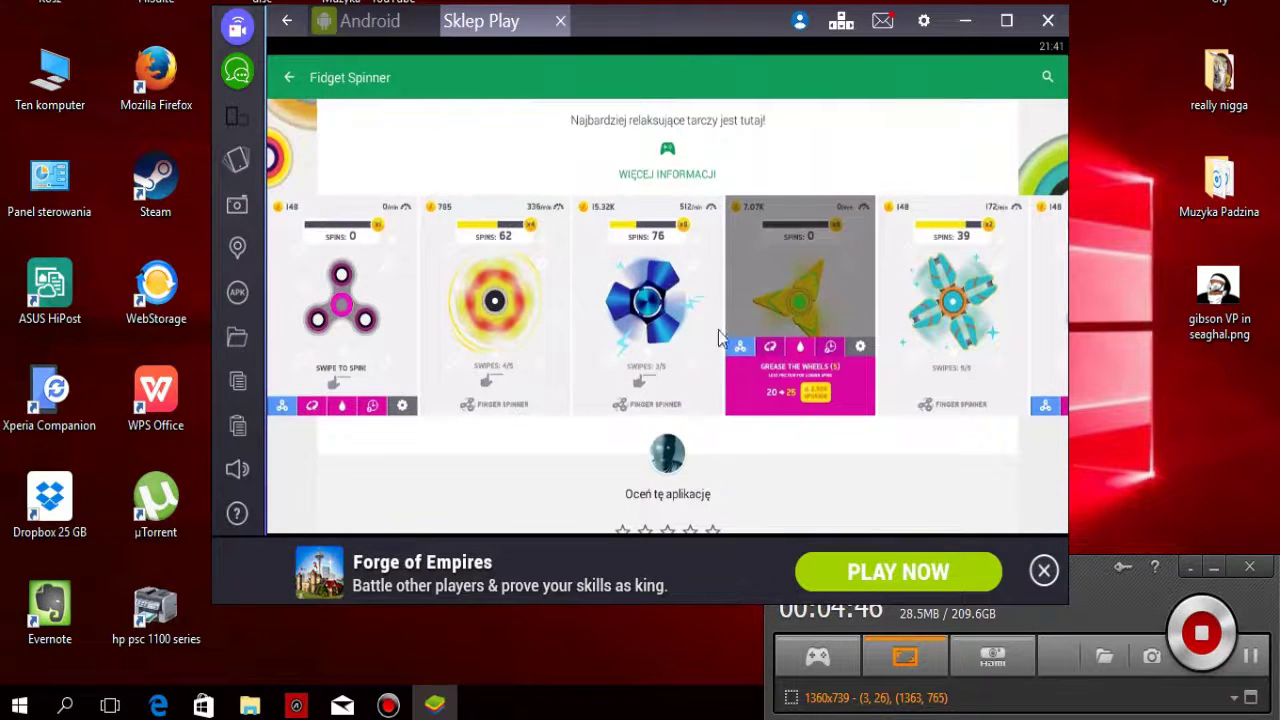
pyautogui.moveTo(718, 337); pyautogui.dragTo(488, 345)
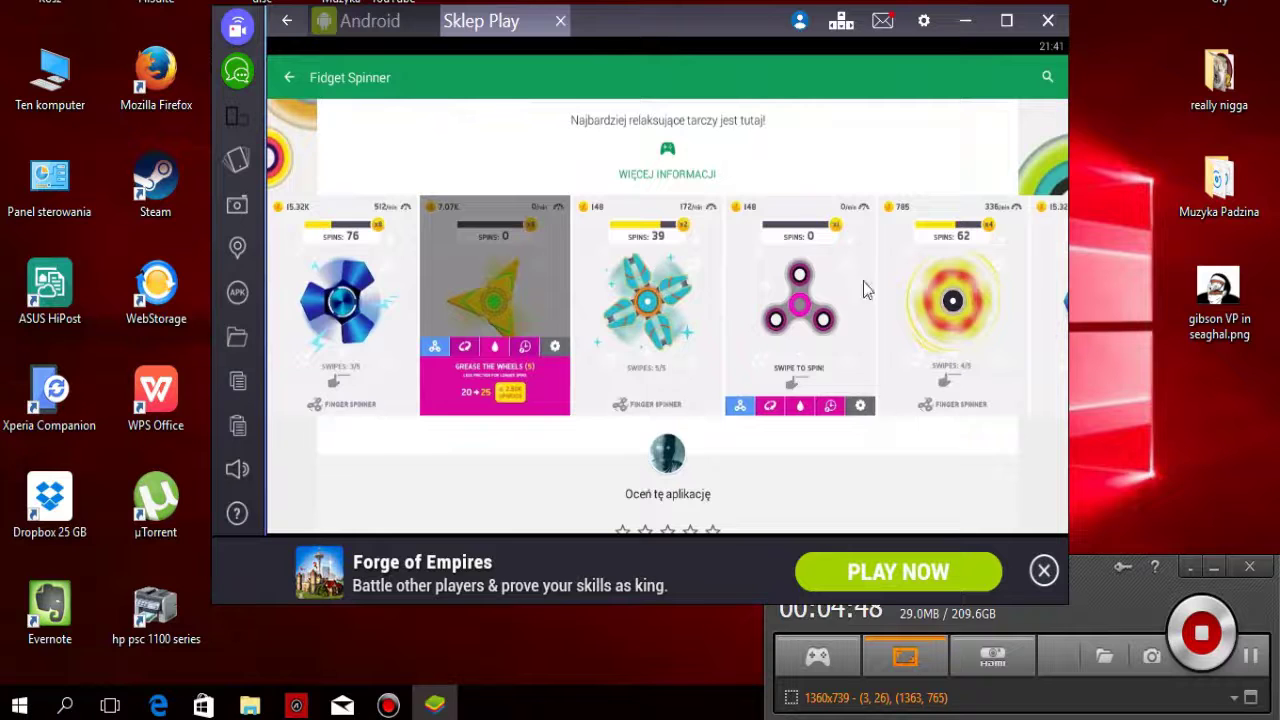
pyautogui.moveTo(863, 290); pyautogui.dragTo(607, 389)
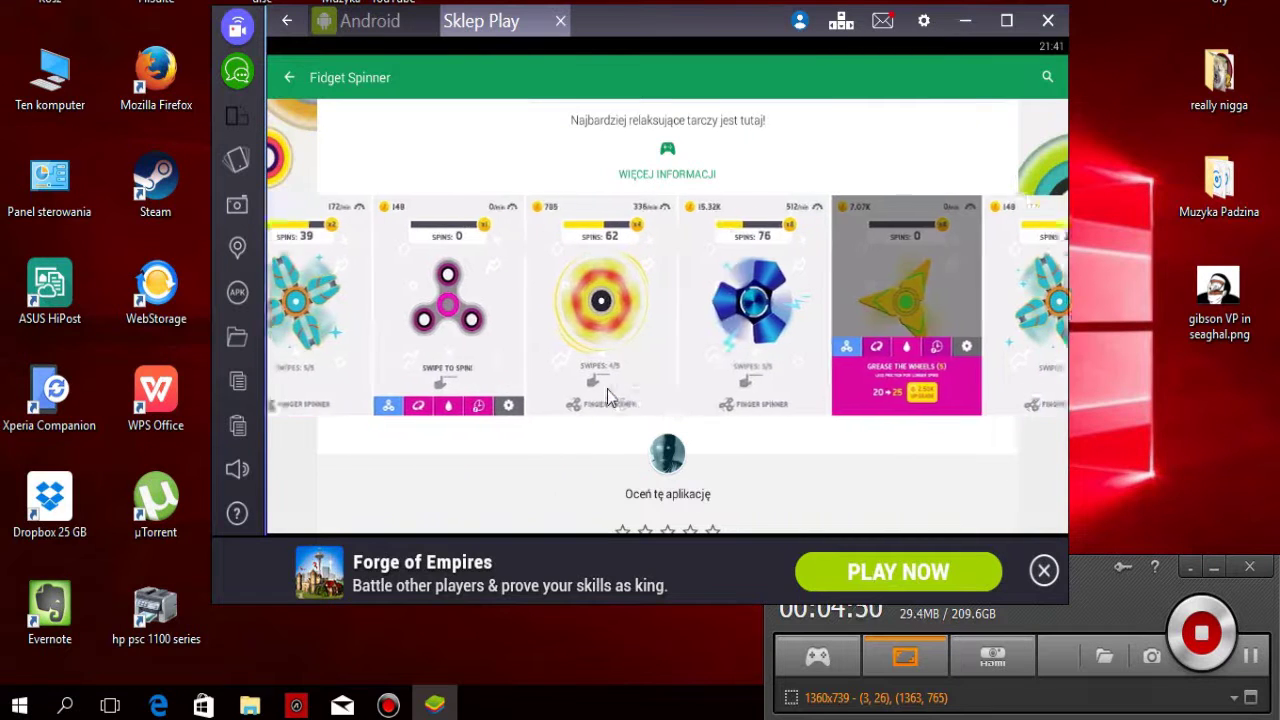
pyautogui.moveTo(897, 329); pyautogui.dragTo(594, 378)
pyautogui.moveTo(598, 321); pyautogui.dragTo(868, 320)
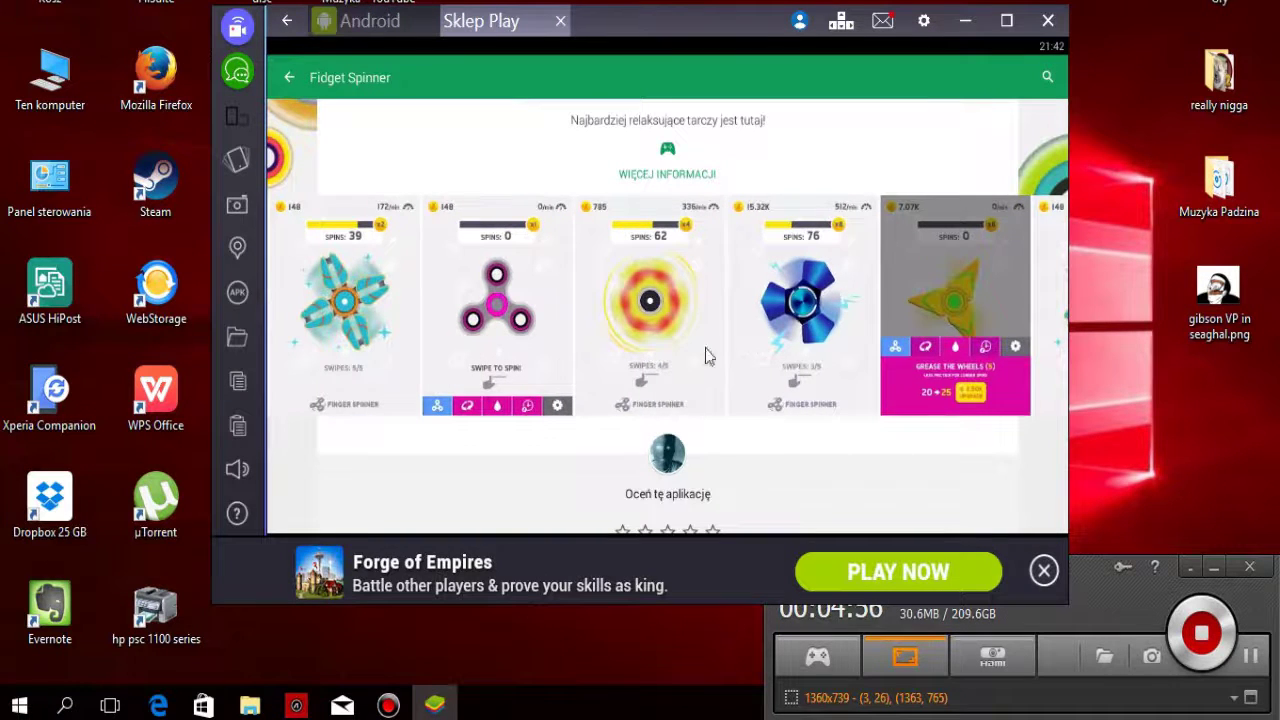
pyautogui.moveTo(705, 355); pyautogui.dragTo(917, 358)
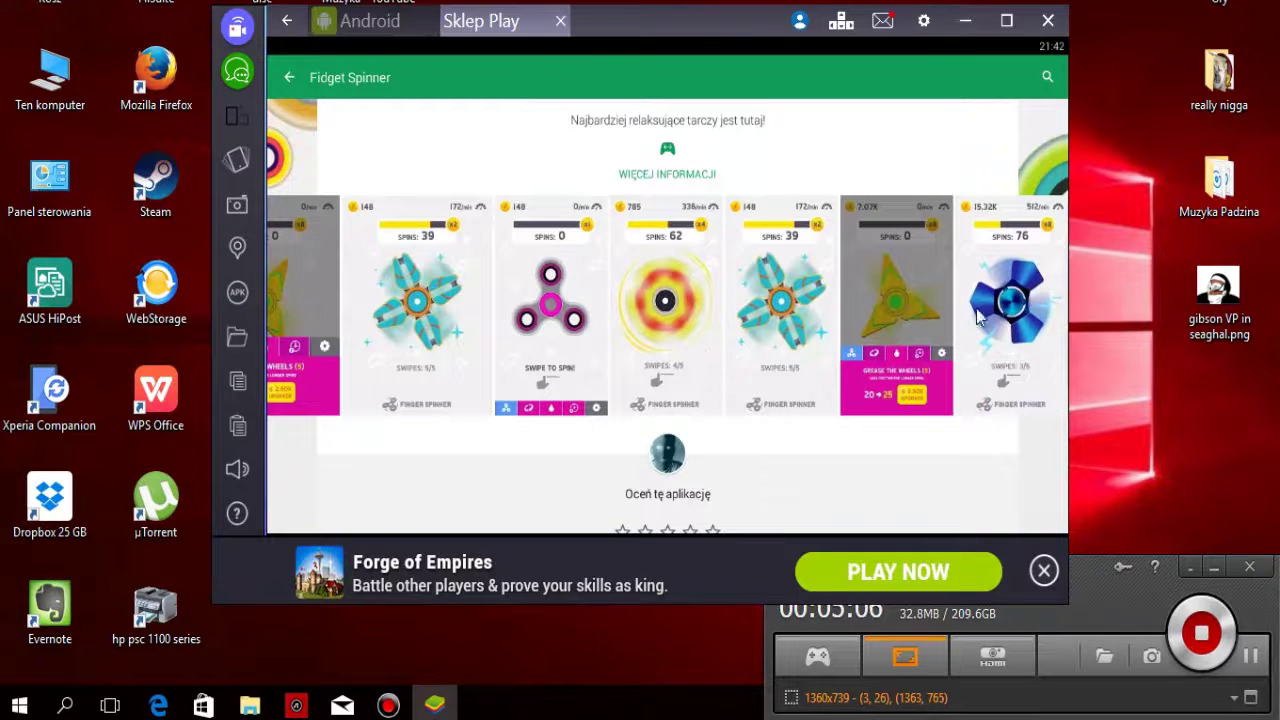
# Step: Review the Fidget Spinner page's description, screenshots and rating section once more and close Sklep Play
pyautogui.scroll(-5, 785, 345)
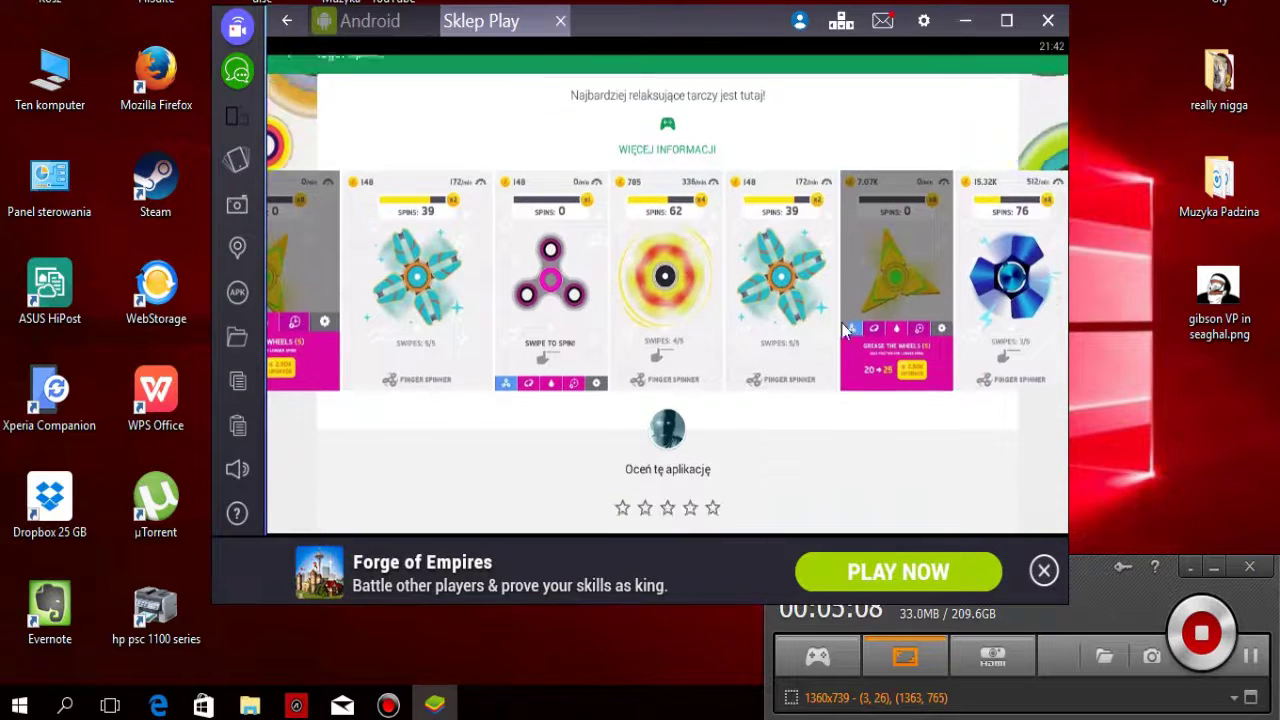
pyautogui.scroll(5, 843, 329)
pyautogui.scroll(2, 700, 400)
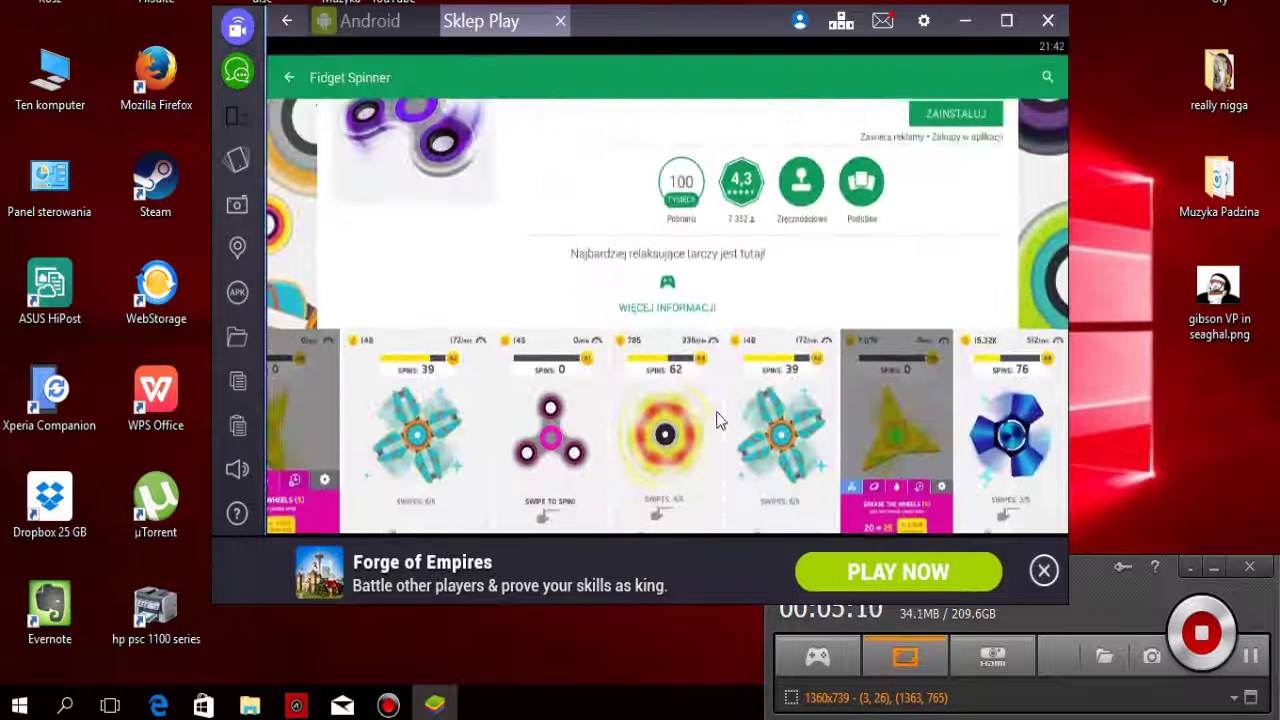
pyautogui.scroll(-2, 739, 330)
pyautogui.scroll(-4, 740, 314)
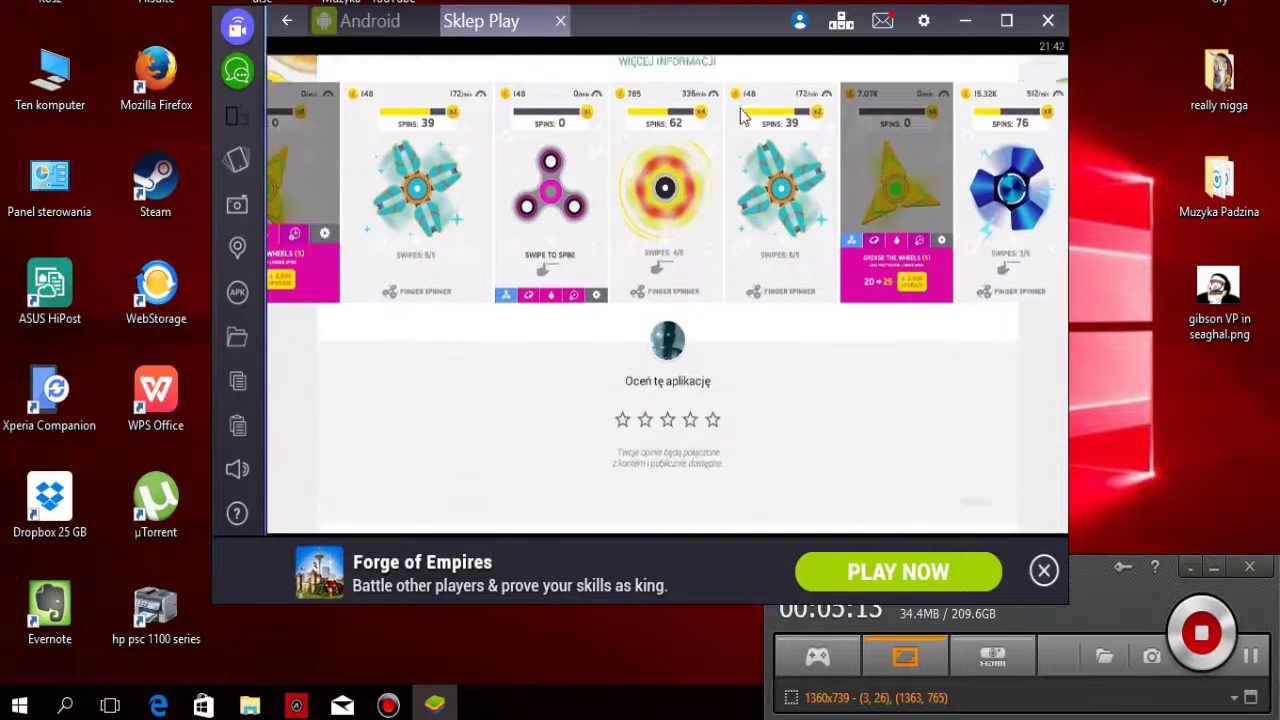
pyautogui.scroll(5, 790, 400)
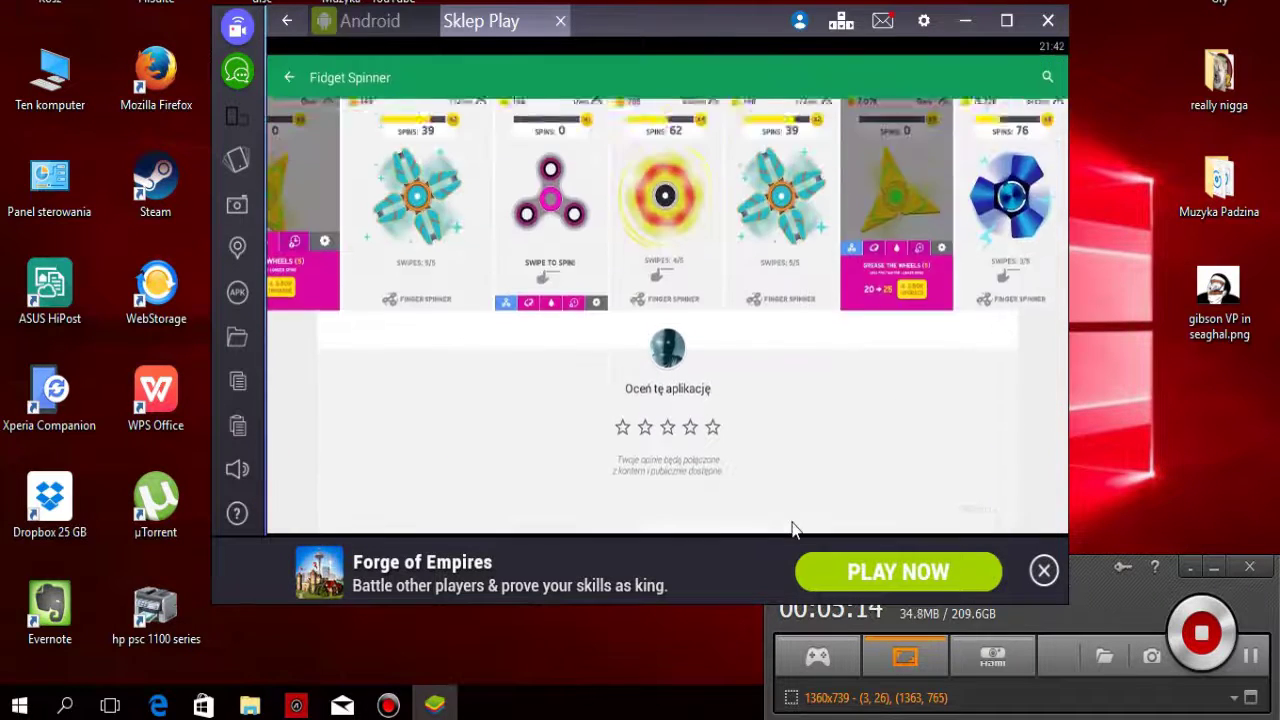
pyautogui.click(558, 20)
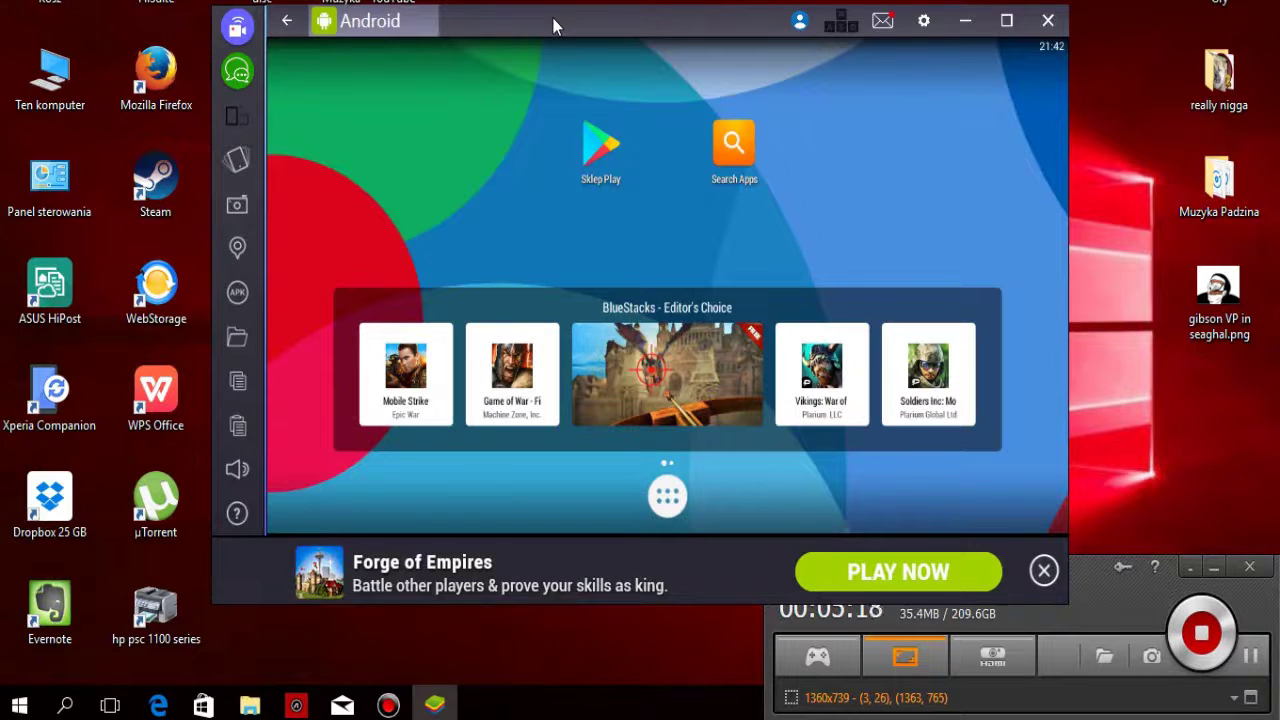